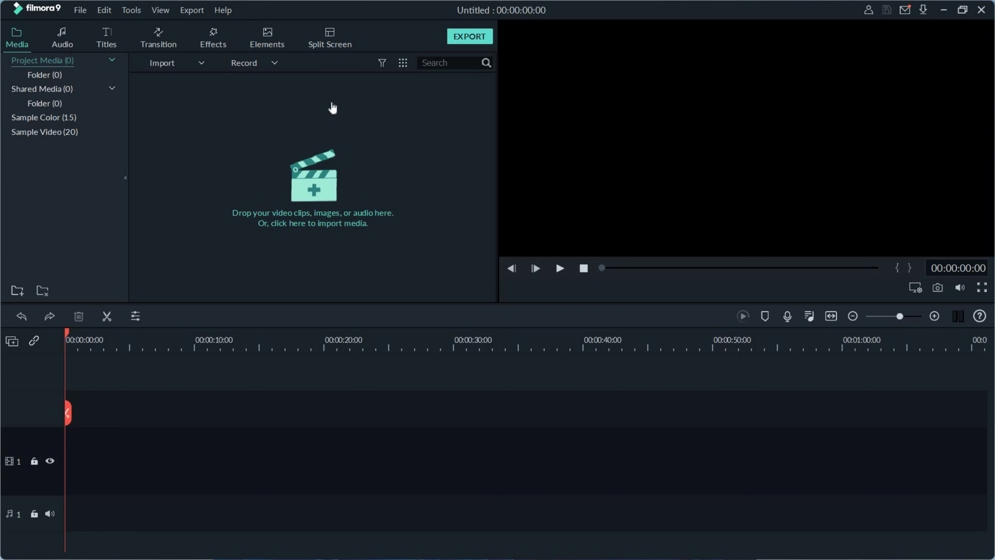
Step: Import all five images from the photos folder and place them one after another on video track 1
{"action": "left_click", "coordinate": [202, 63]}
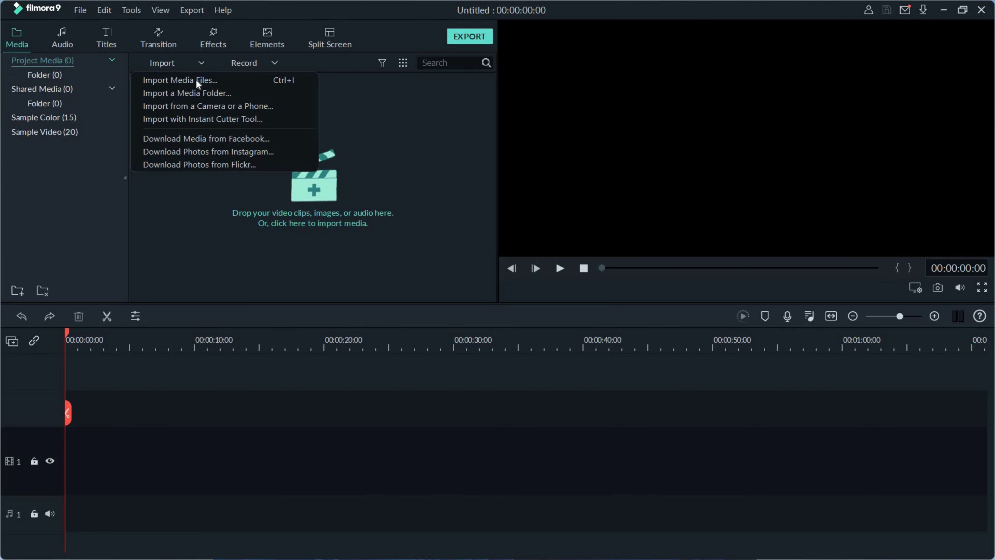
{"action": "left_click", "coordinate": [189, 81]}
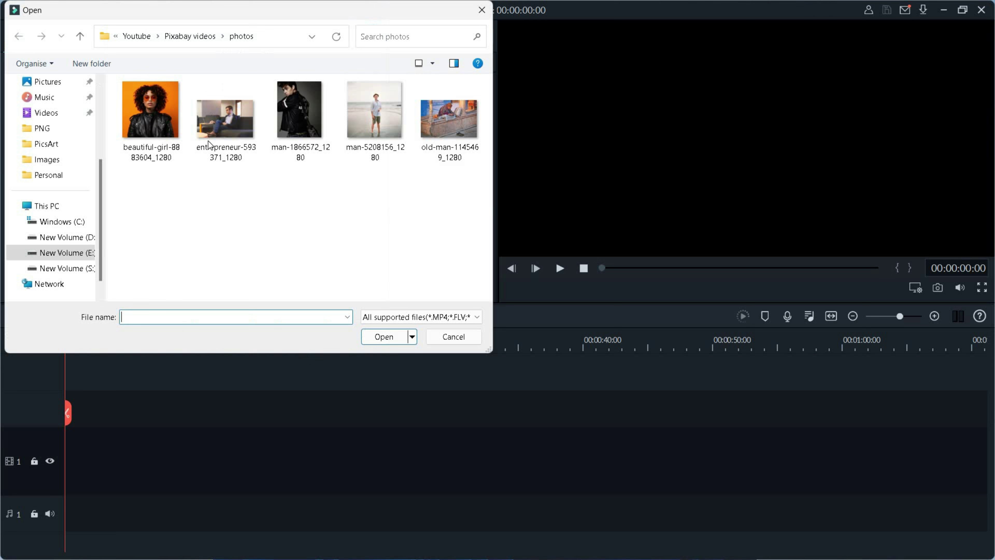
{"action": "left_click_drag", "start_coordinate": [133, 185], "coordinate": [495, 81]}
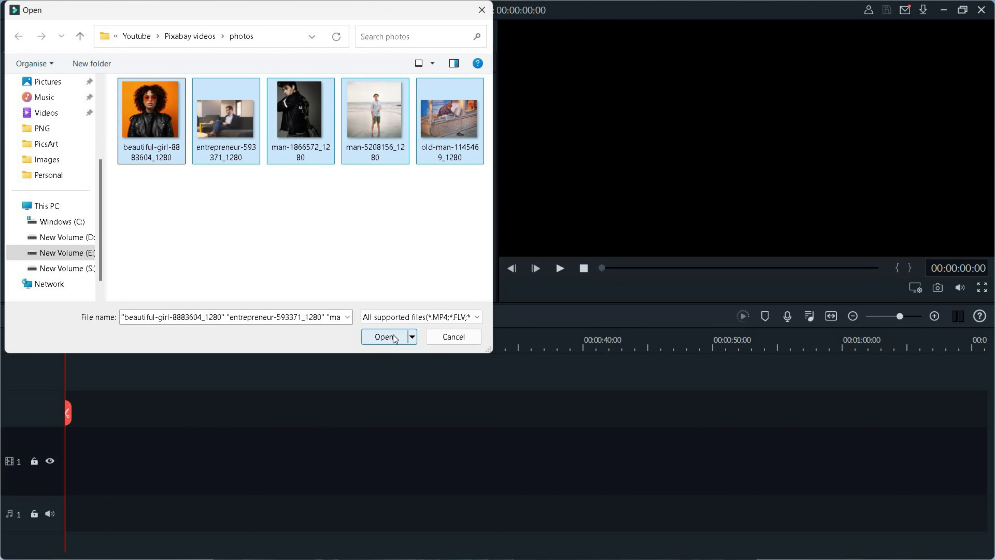
{"action": "left_click", "coordinate": [393, 337]}
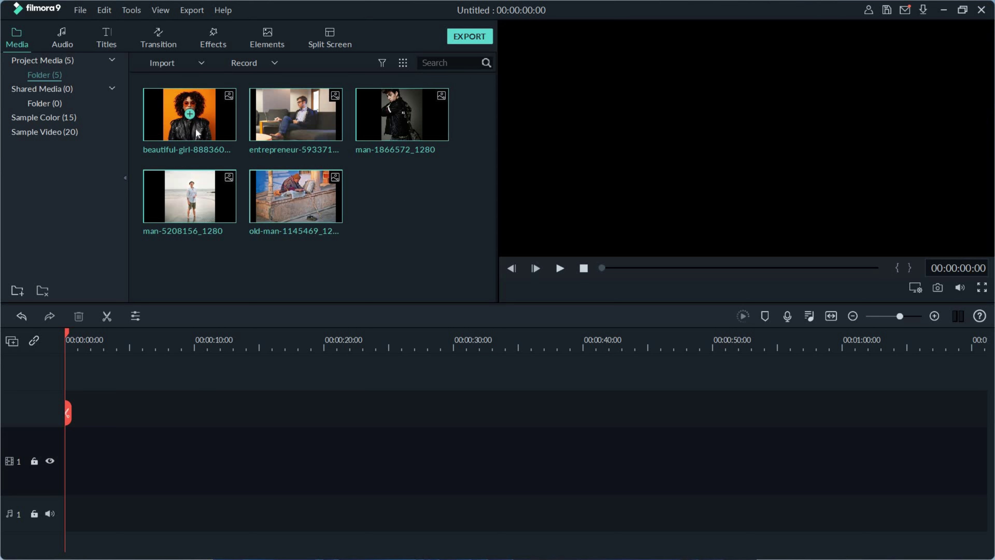
{"action": "left_click_drag", "start_coordinate": [201, 130], "coordinate": [48, 457]}
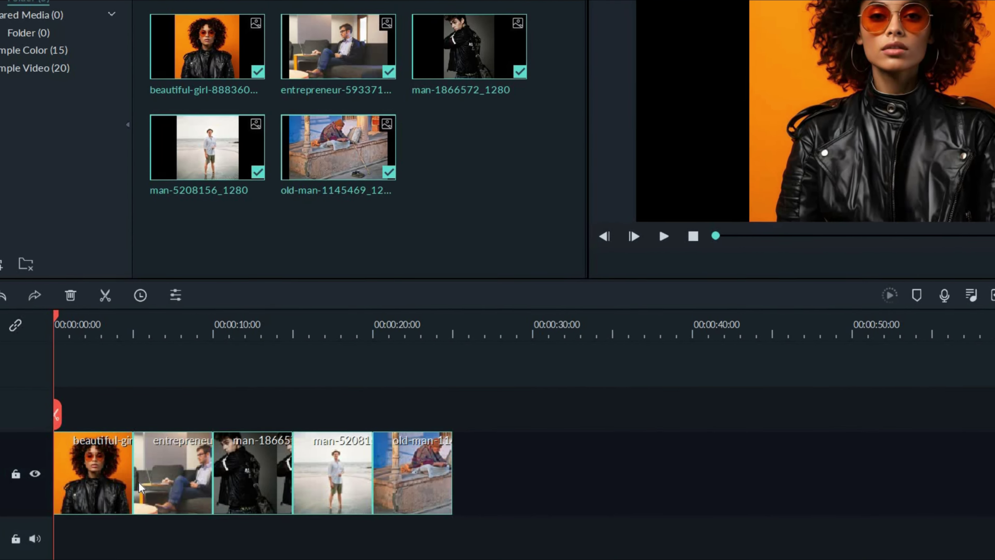
Step: Set the duration of all five photo clips on the timeline to 00:00:02:15
{"action": "right_click", "coordinate": [173, 468]}
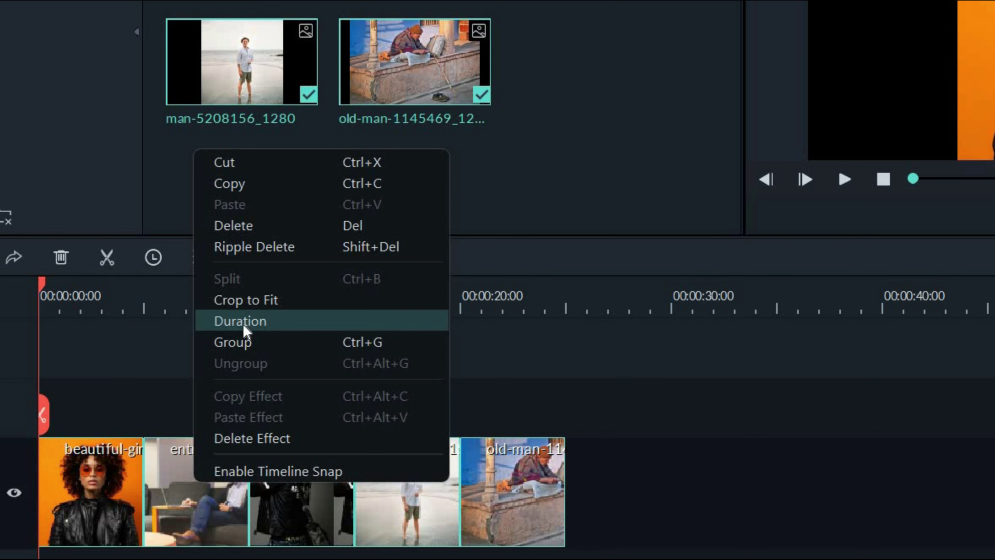
{"action": "left_click", "coordinate": [243, 331]}
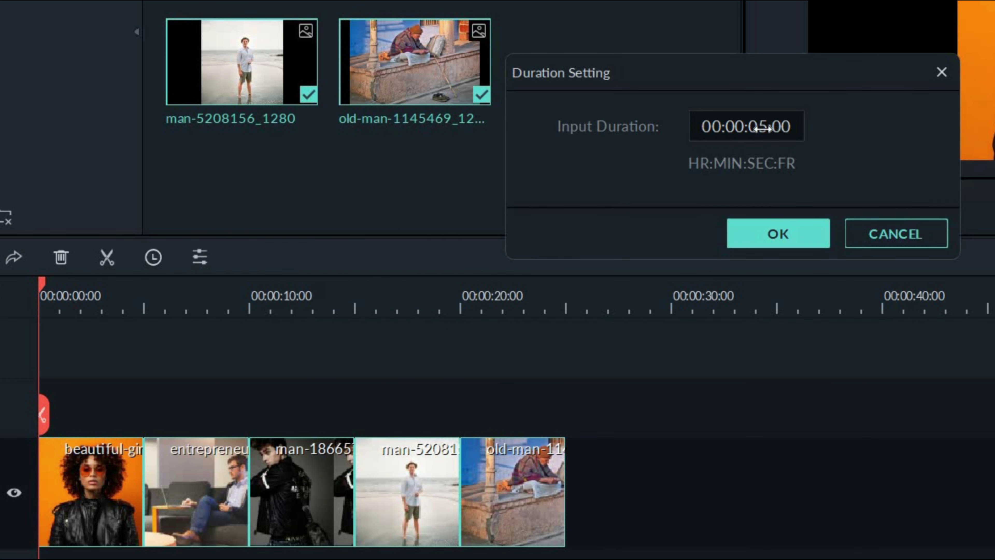
{"action": "left_click", "coordinate": [760, 127]}
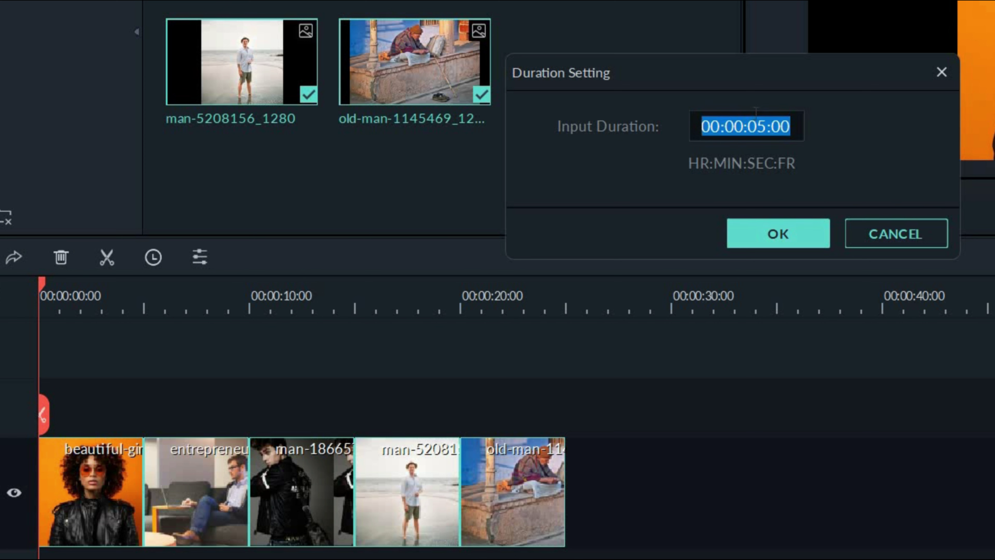
{"action": "key", "text": "Delete"}
{"action": "type", "text": "2"}
{"action": "key", "text": "Right"}
{"action": "key", "text": "Right"}
{"action": "key", "text": "Right"}
{"action": "key", "text": "BackSpace"}
{"action": "key", "text": "BackSpace"}
{"action": "type", "text": "15"}
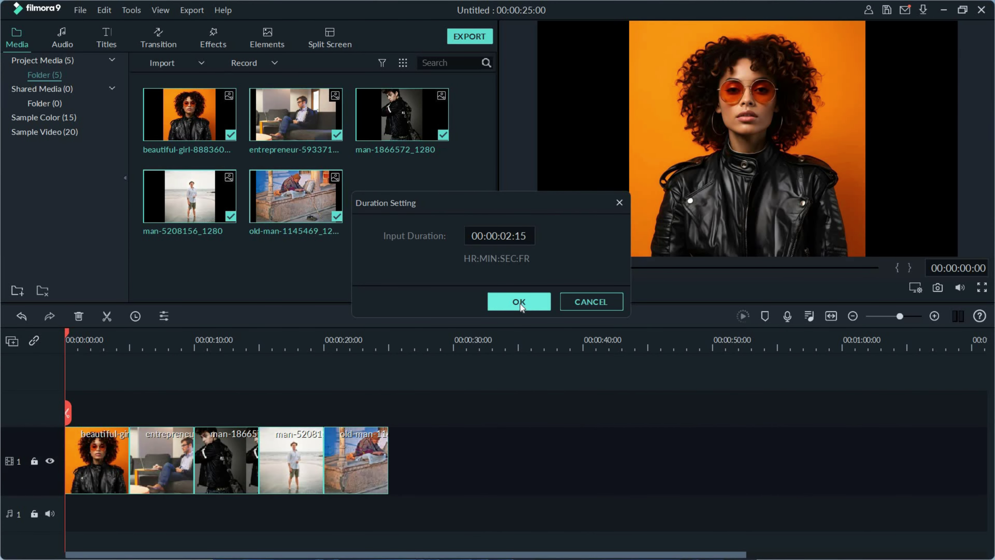
{"action": "left_click", "coordinate": [538, 298]}
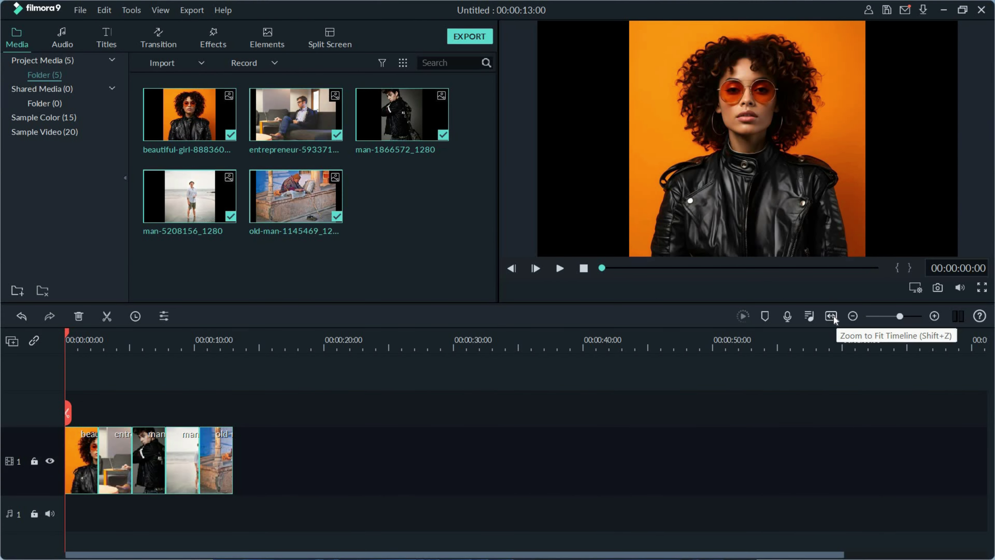
Step: Apply Pan & Zoom to the beautiful-girl clip, enlarging its End frame to about 1173 x 1173 around the subject
{"action": "left_click", "coordinate": [833, 317]}
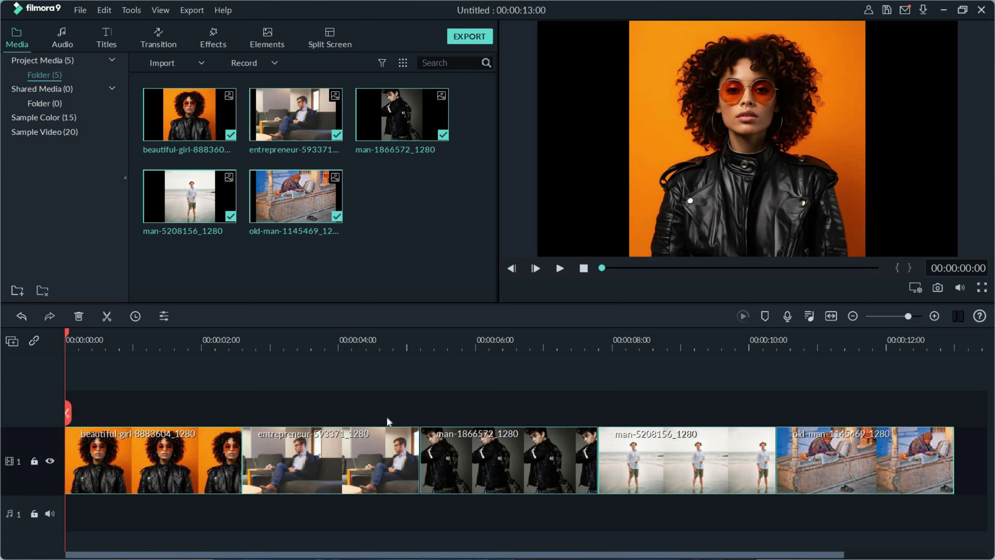
{"action": "left_click", "coordinate": [158, 454]}
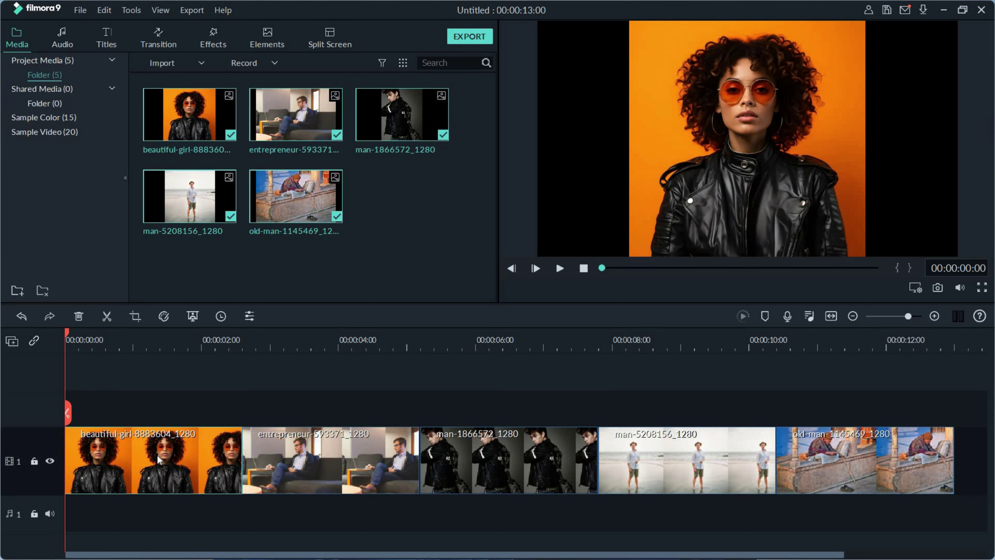
{"action": "right_click", "coordinate": [159, 457]}
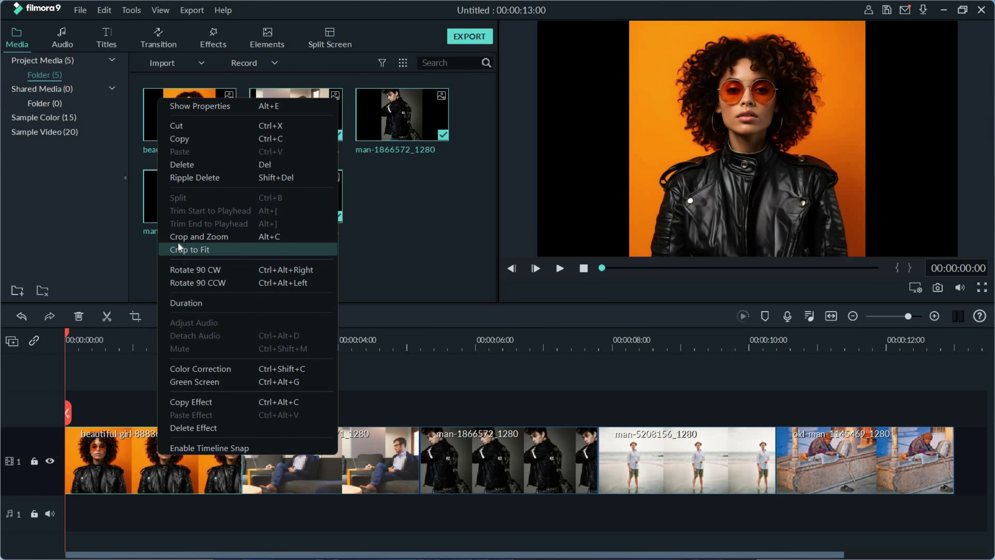
{"action": "left_click", "coordinate": [192, 237]}
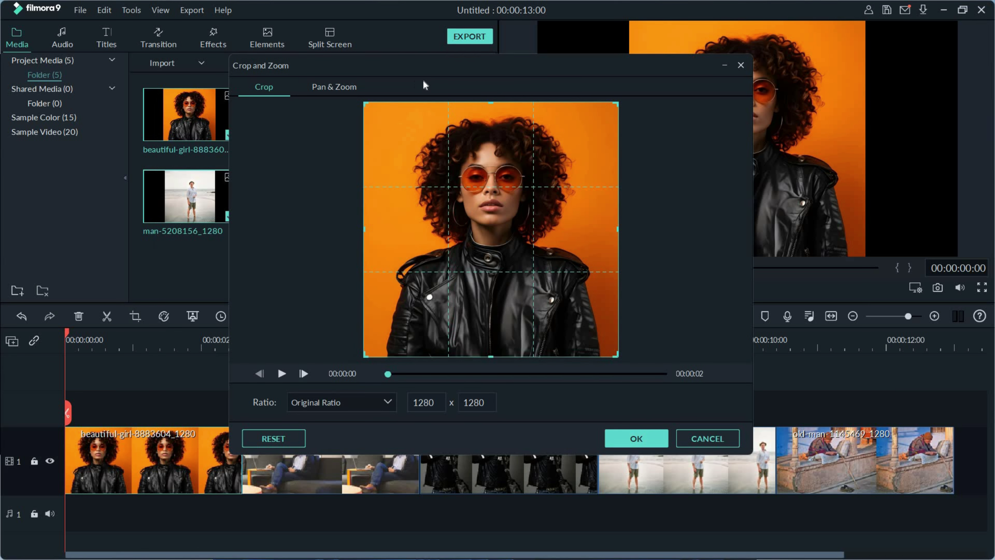
{"action": "left_click", "coordinate": [330, 87]}
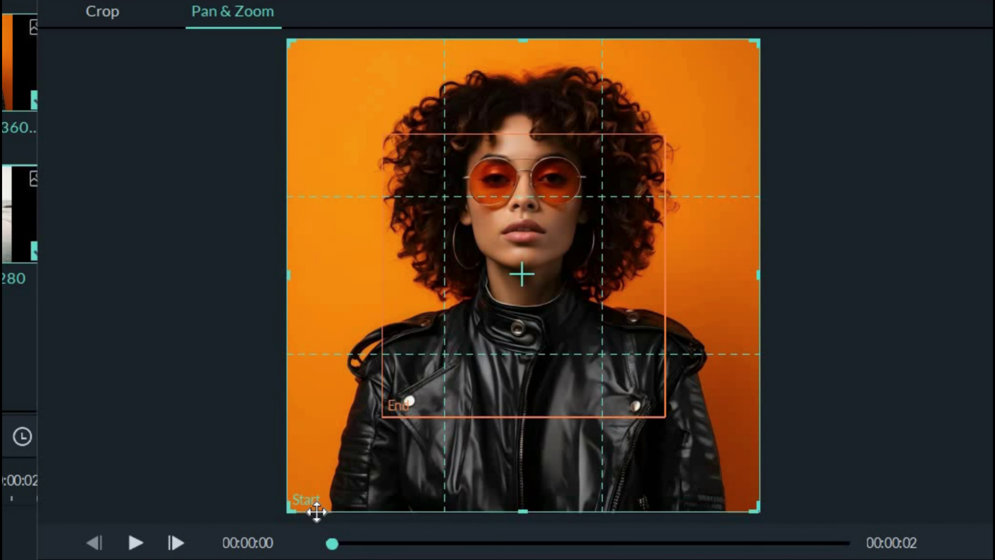
{"action": "left_click", "coordinate": [442, 367]}
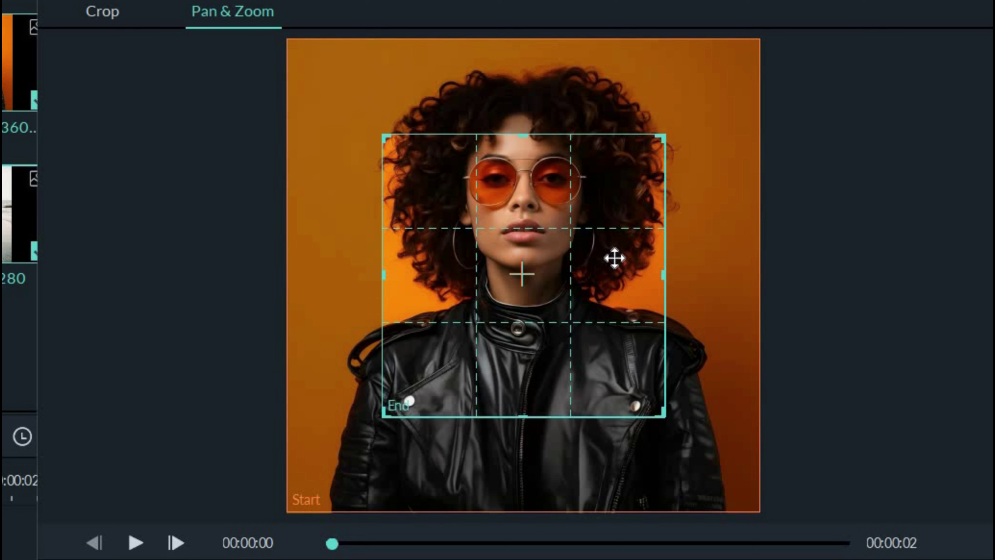
{"action": "left_click_drag", "start_coordinate": [660, 142], "coordinate": [736, 65]}
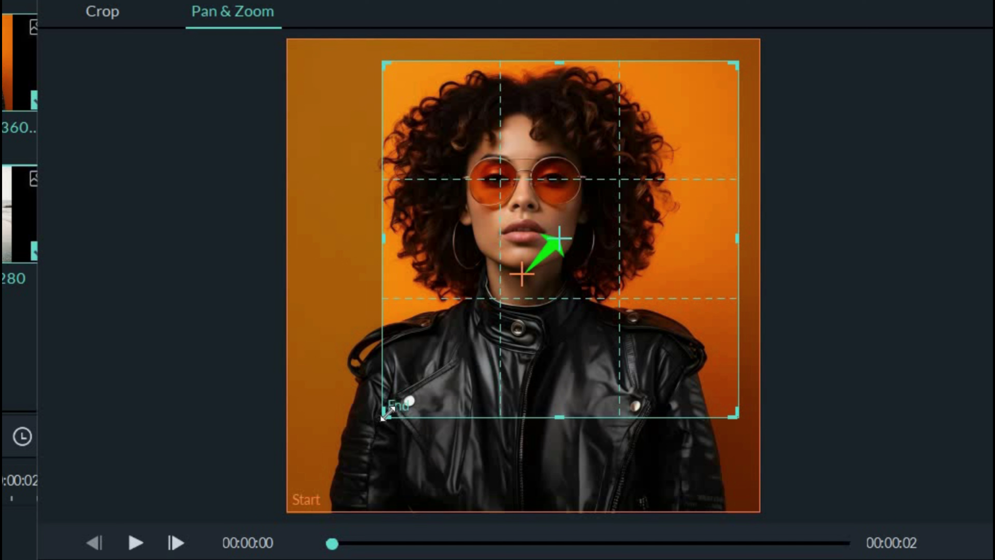
{"action": "left_click_drag", "start_coordinate": [386, 412], "coordinate": [303, 490]}
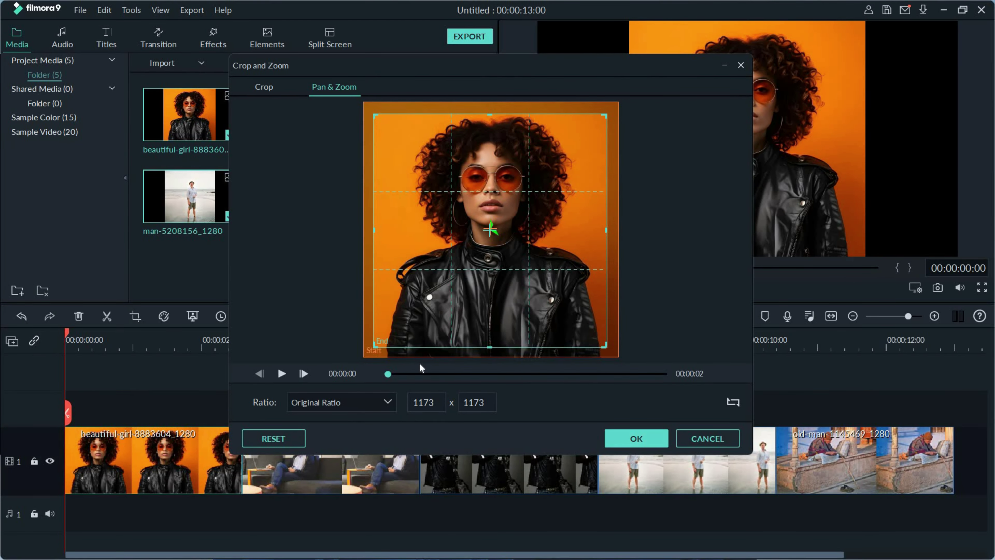
{"action": "left_click", "coordinate": [634, 442]}
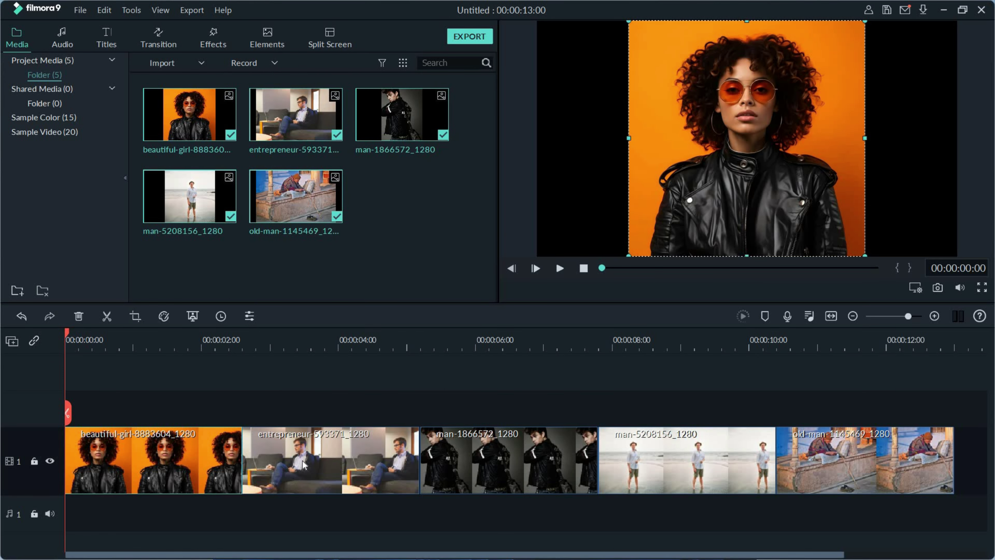
Step: Apply Pan & Zoom to the entrepreneur clip, enlarging its End frame to about 1161 x 774
{"action": "left_click", "coordinate": [303, 465]}
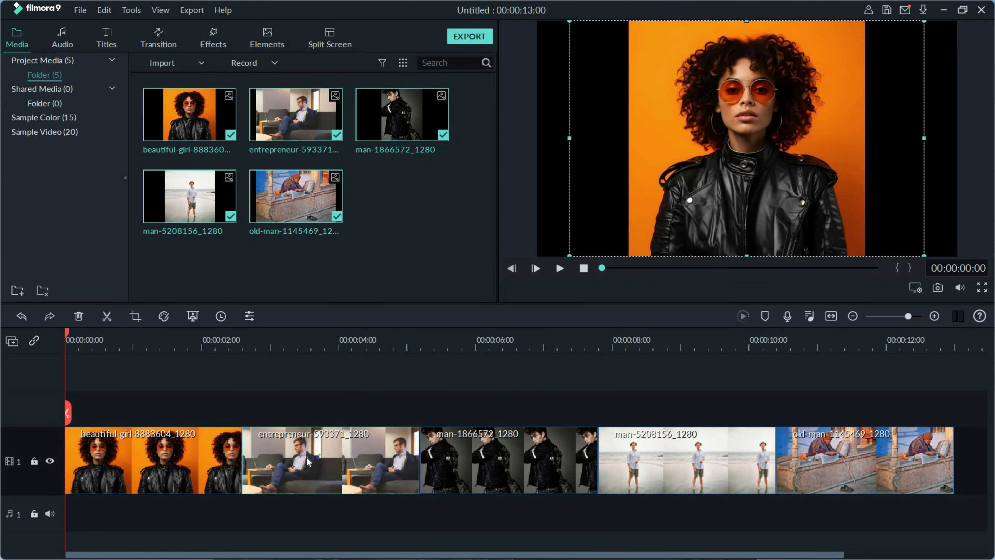
{"action": "right_click", "coordinate": [320, 452]}
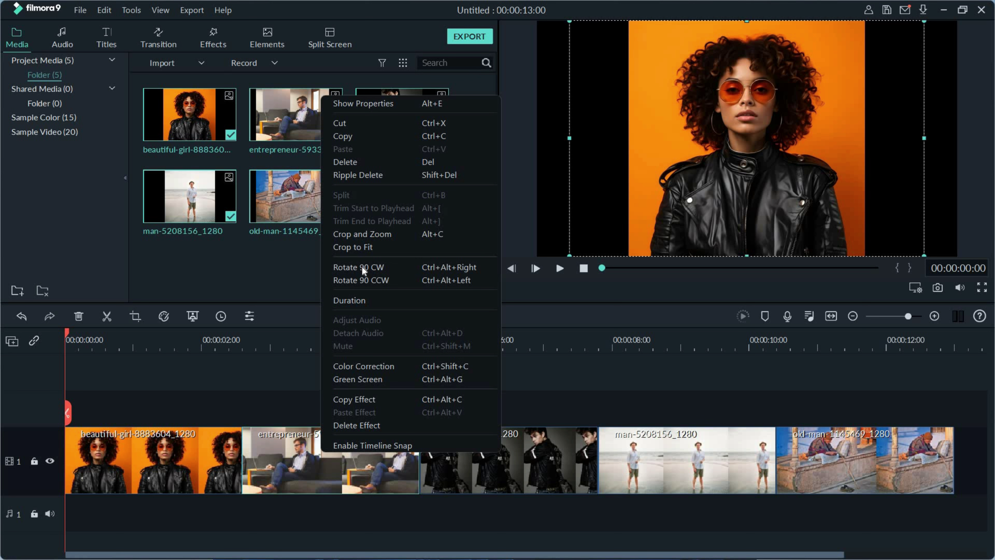
{"action": "left_click", "coordinate": [357, 231]}
{"action": "left_click", "coordinate": [333, 86]}
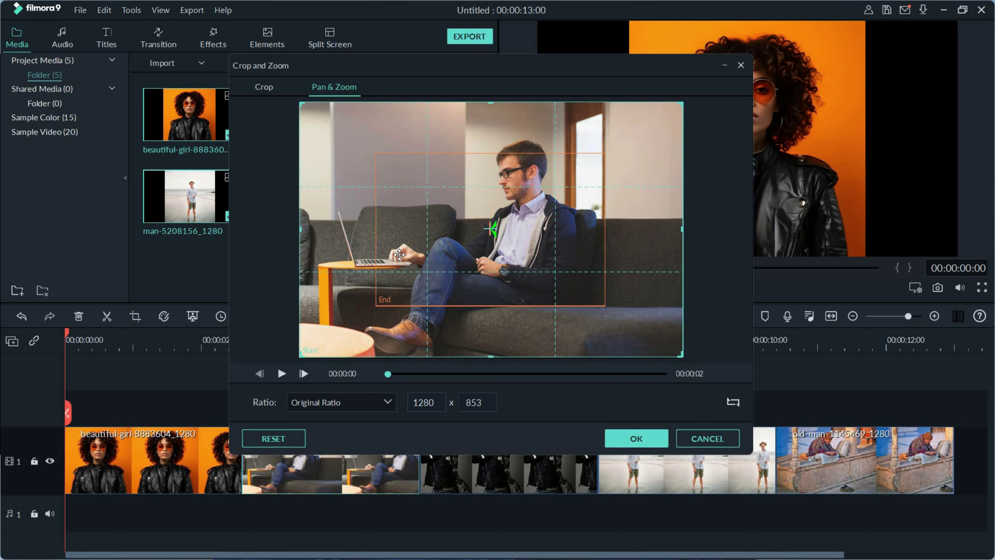
{"action": "left_click", "coordinate": [466, 230]}
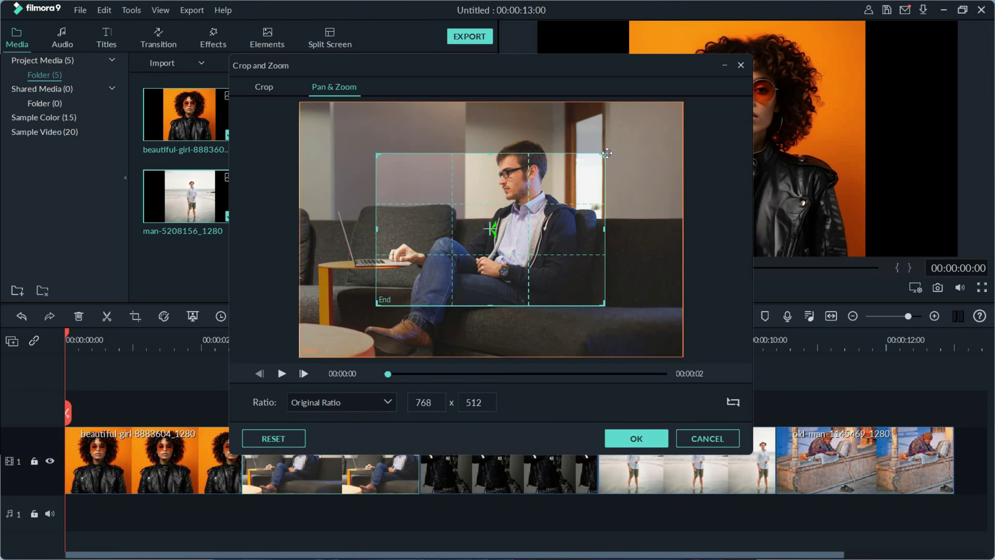
{"action": "left_click_drag", "start_coordinate": [616, 146], "coordinate": [680, 105]}
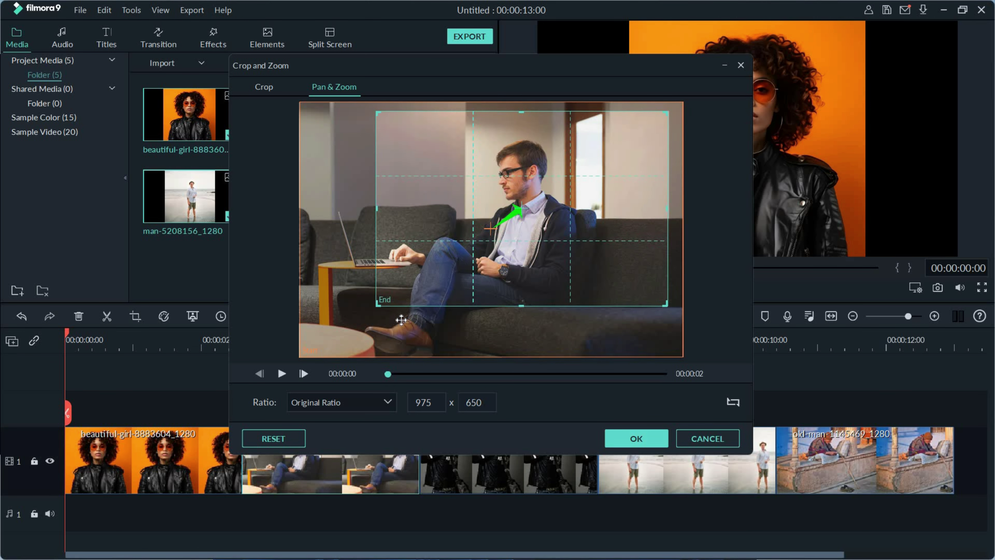
{"action": "left_click_drag", "start_coordinate": [380, 305], "coordinate": [322, 350]}
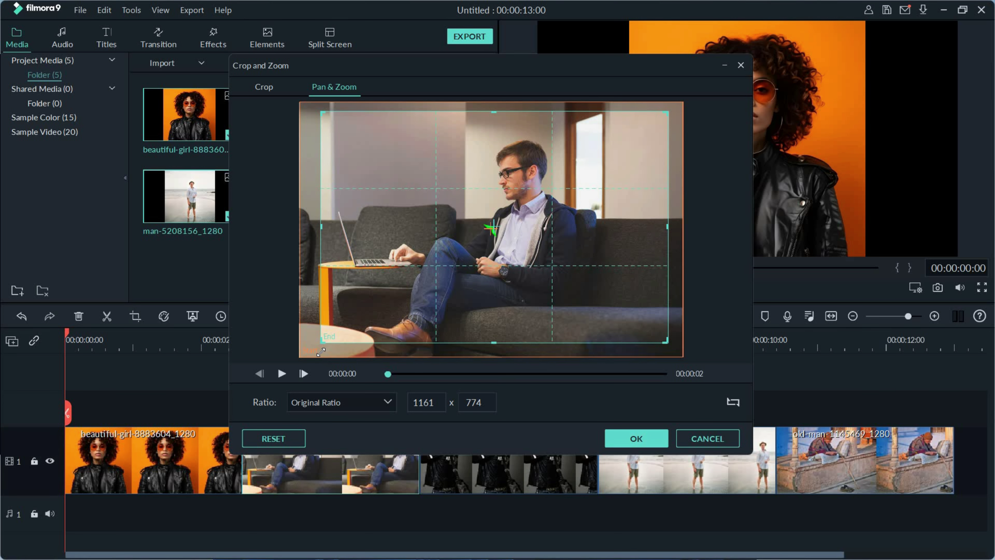
{"action": "left_click", "coordinate": [623, 436]}
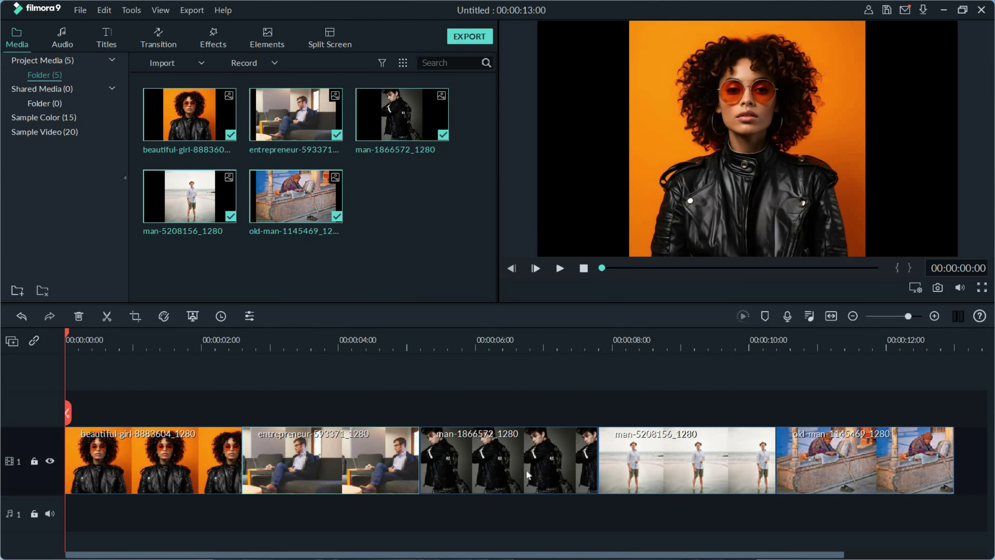
Step: Apply Pan & Zoom to the man-1866572 clip, enlarging its End frame at two opposite corners to nearly fill the photo
{"action": "left_click", "coordinate": [521, 462]}
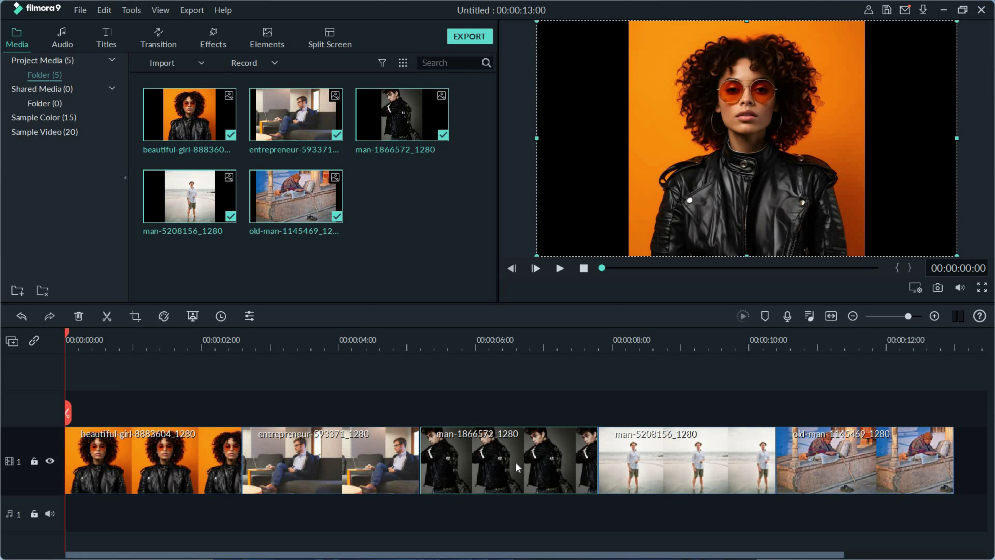
{"action": "right_click", "coordinate": [516, 462]}
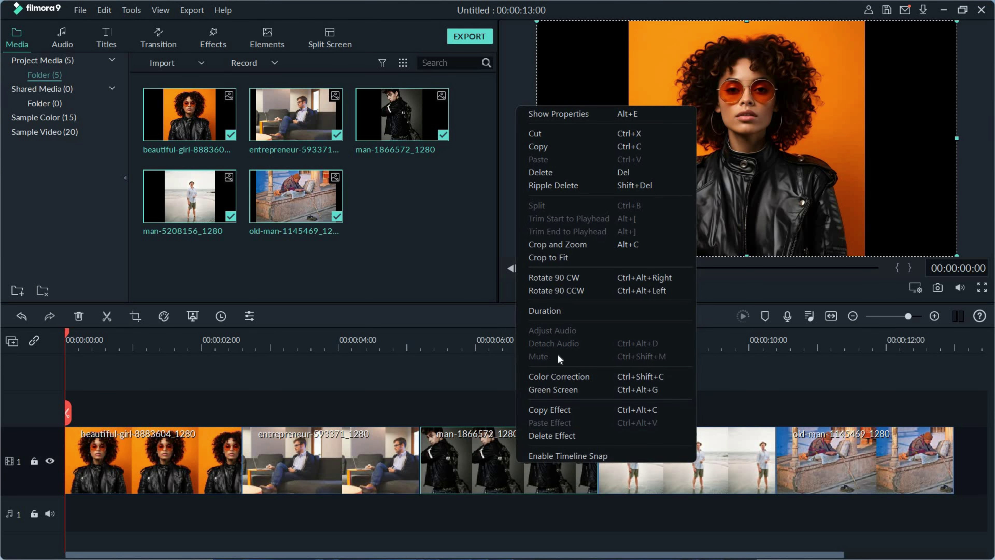
{"action": "left_click", "coordinate": [561, 245]}
{"action": "left_click", "coordinate": [336, 87]}
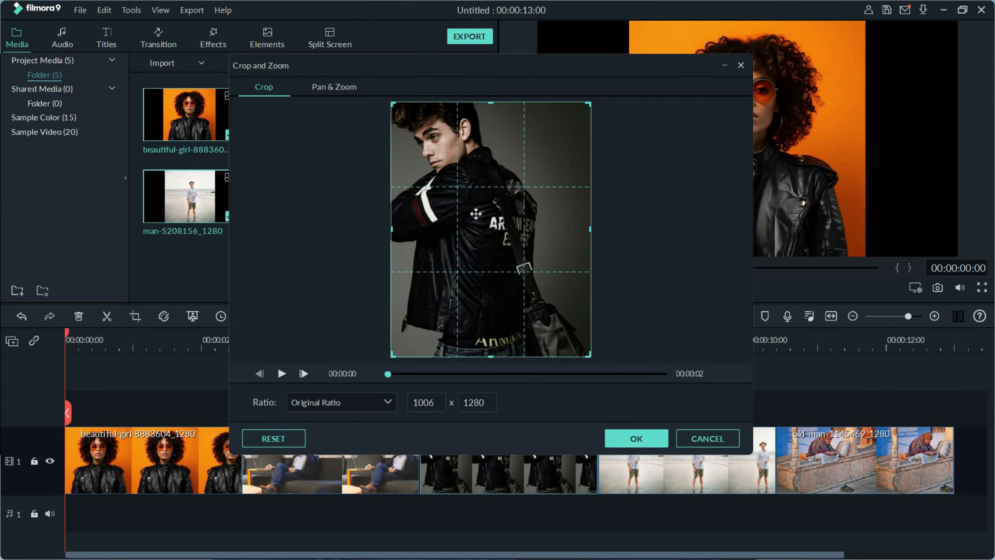
{"action": "left_click_drag", "start_coordinate": [569, 116], "coordinate": [579, 117]}
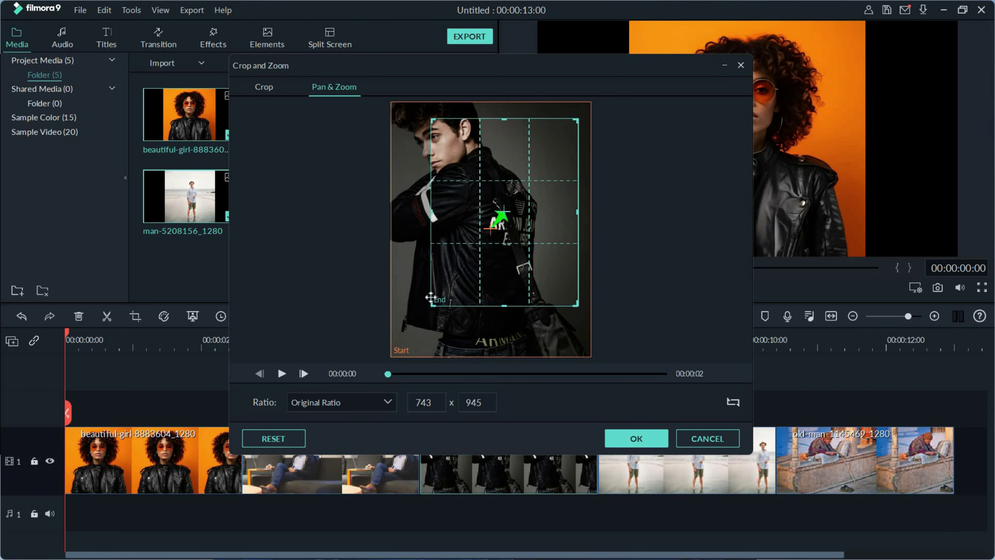
{"action": "left_click_drag", "start_coordinate": [431, 305], "coordinate": [400, 359]}
{"action": "left_click", "coordinate": [636, 438]}
Step: Apply Pan & Zoom to the man-5208156 clip, stretching its End frame outward at two opposite corners toward the photo's edges
{"action": "right_click", "coordinate": [645, 467]}
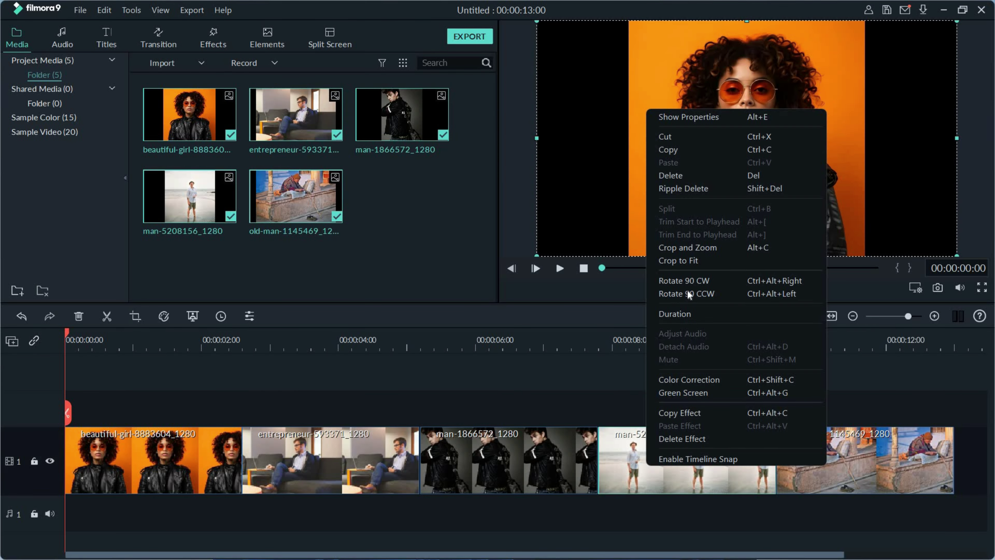
{"action": "left_click", "coordinate": [678, 246]}
{"action": "left_click", "coordinate": [340, 88]}
{"action": "left_click_drag", "start_coordinate": [564, 154], "coordinate": [603, 114]}
{"action": "left_click_drag", "start_coordinate": [417, 306], "coordinate": [368, 355]}
{"action": "left_click", "coordinate": [731, 444]}
Step: Apply Pan & Zoom to the old-man clip, enlarging its End frame to about 1167 x 778
{"action": "right_click", "coordinate": [806, 456]}
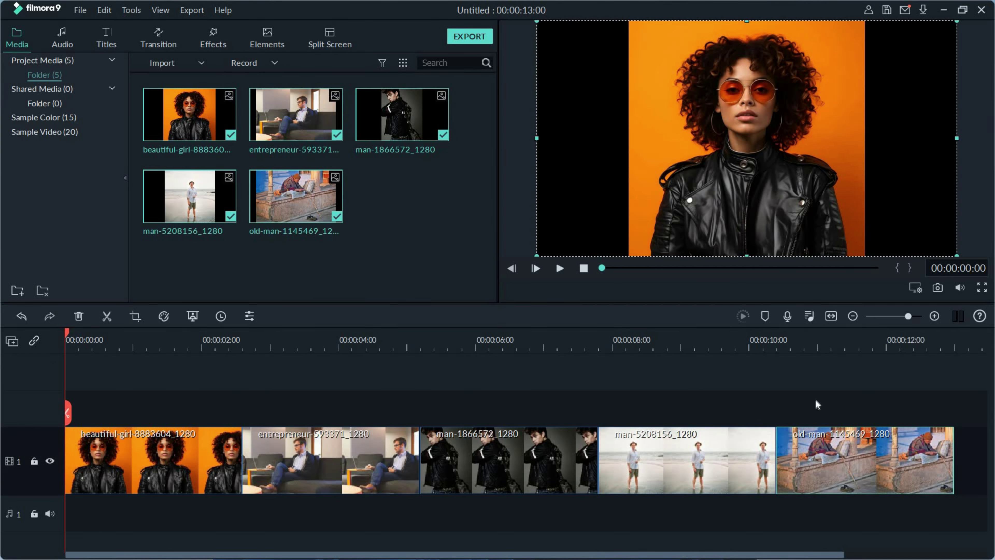
{"action": "left_click", "coordinate": [831, 235]}
{"action": "left_click", "coordinate": [344, 87]}
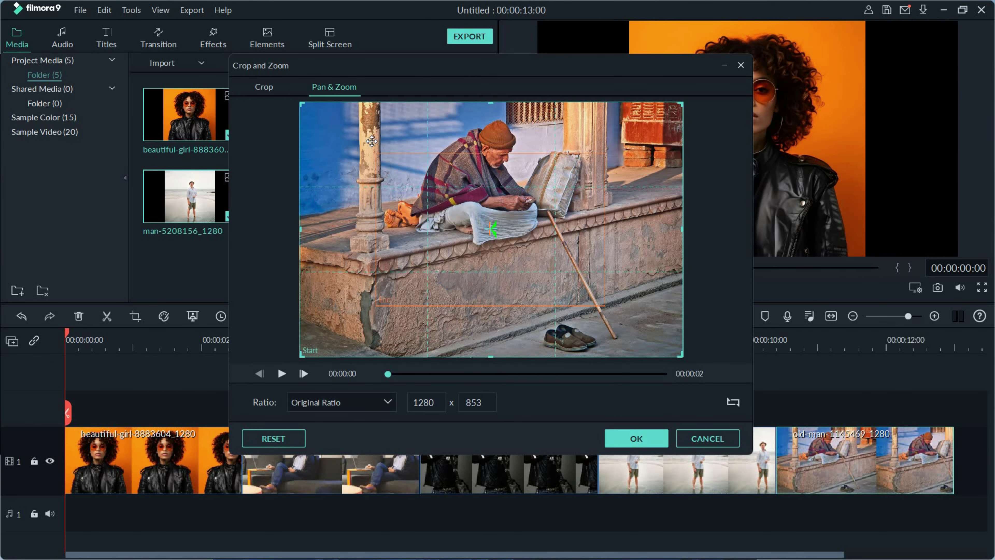
{"action": "left_click_drag", "start_coordinate": [634, 136], "coordinate": [669, 111]}
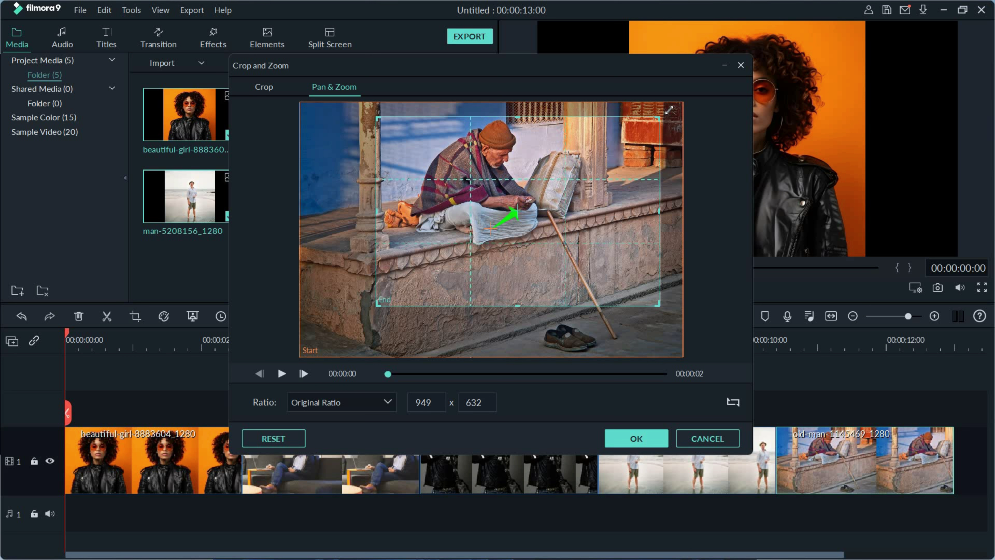
{"action": "left_click_drag", "start_coordinate": [333, 336], "coordinate": [333, 336]}
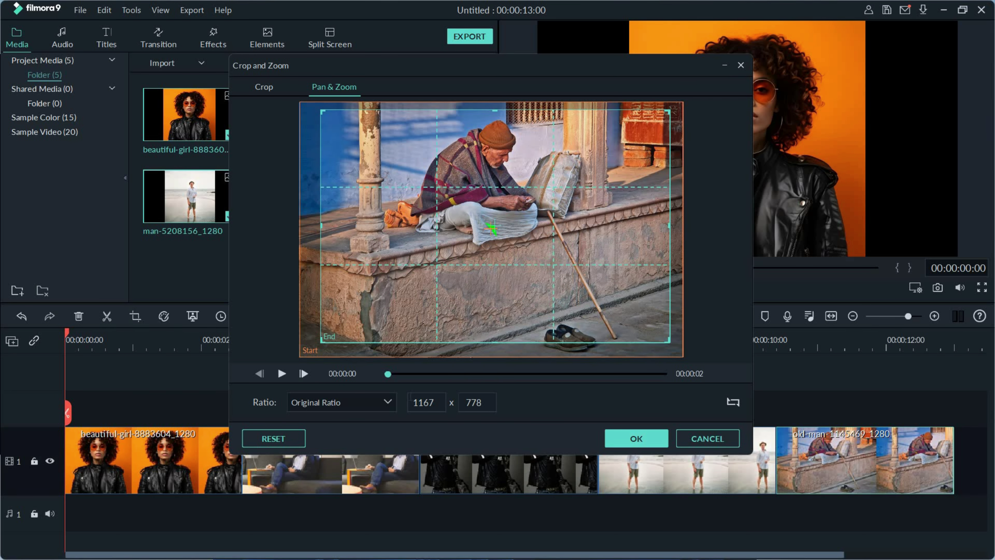
{"action": "left_click", "coordinate": [617, 435]}
Step: Play the whole slideshow in full screen to check the zoom motion, and return the playhead to the start
{"action": "left_click", "coordinate": [204, 452]}
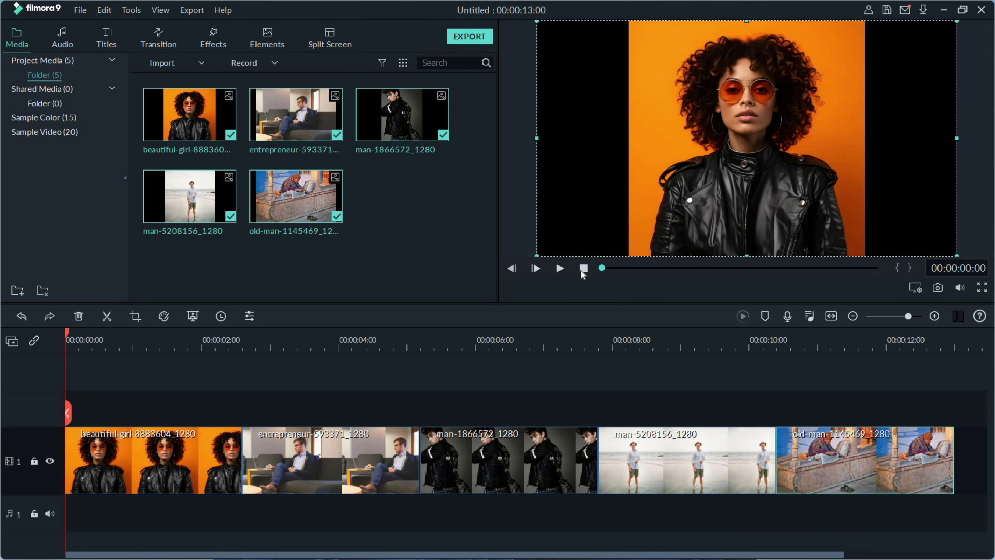
{"action": "key", "text": "space"}
{"action": "left_click", "coordinate": [982, 287]}
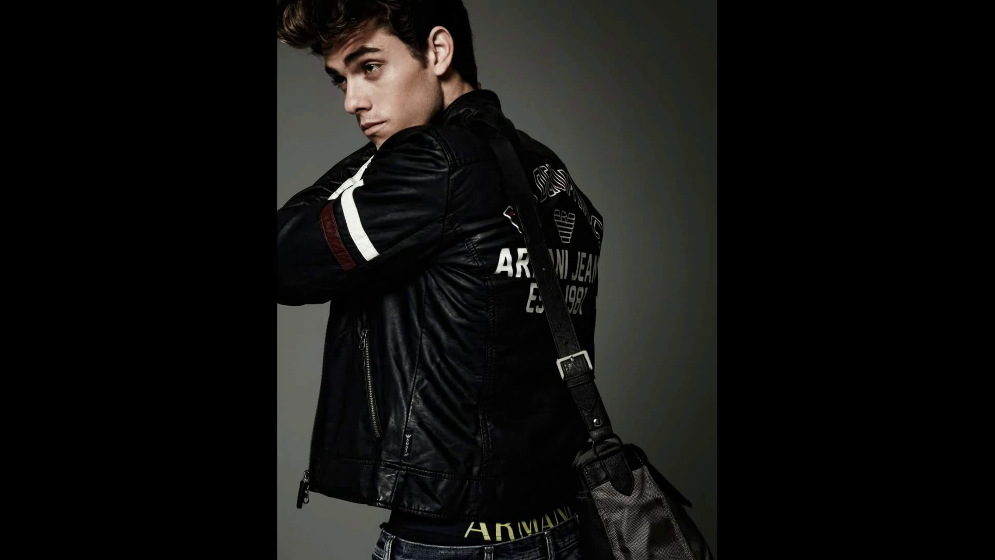
{"action": "key", "text": "Escape"}
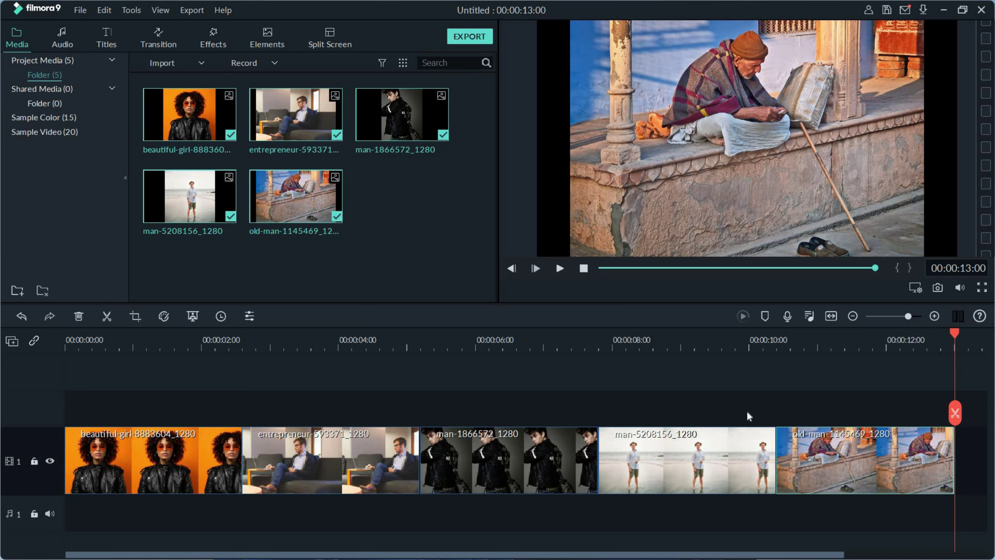
{"action": "left_click", "coordinate": [603, 268]}
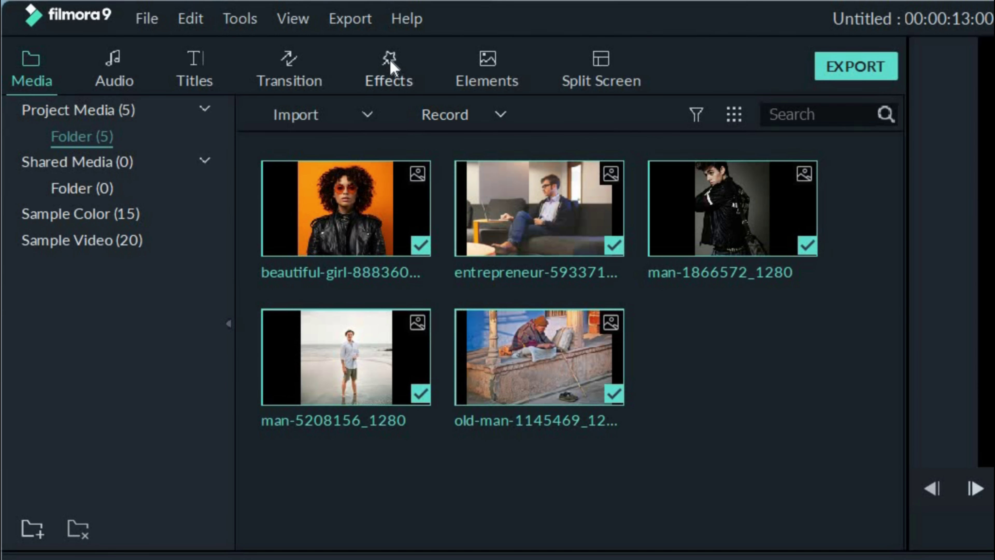
Step: Search the effects for "sq" and place Square Blur on track 2 above the photo clips
{"action": "left_click", "coordinate": [262, 42]}
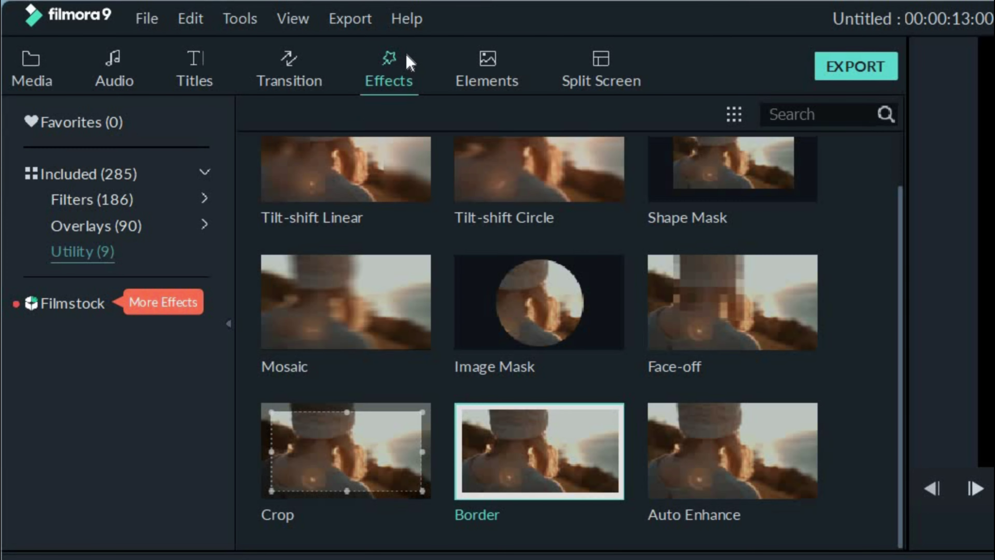
{"action": "type", "text": "s"}
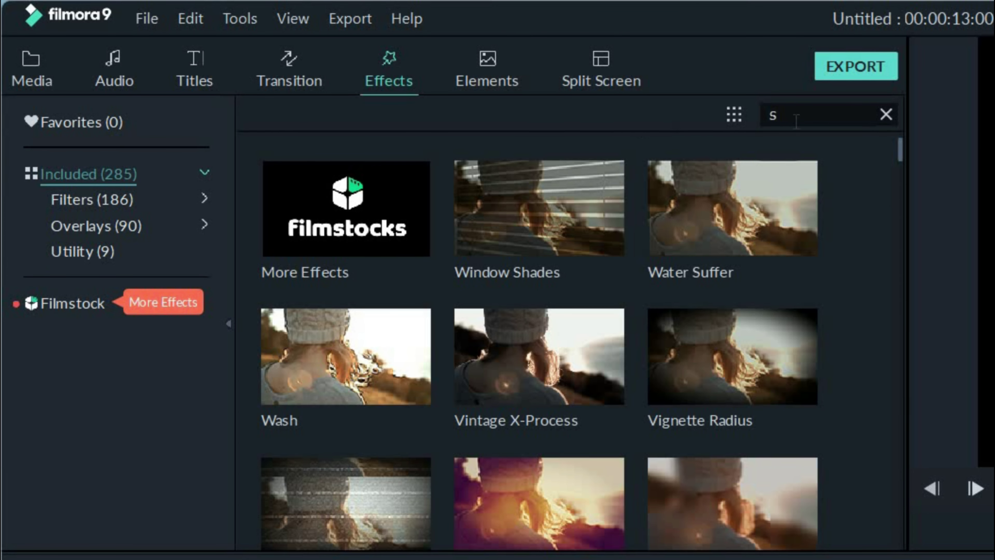
{"action": "type", "text": "q"}
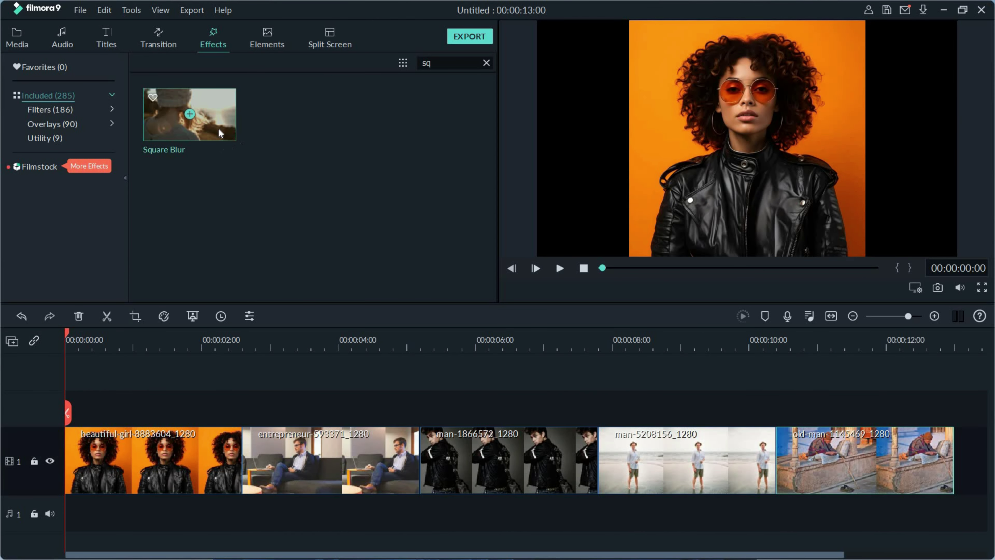
{"action": "left_click_drag", "start_coordinate": [213, 124], "coordinate": [525, 410]}
Step: Stretch the Square Blur effect to the end of the last photo clip and preview the slideshow in full screen
{"action": "left_click_drag", "start_coordinate": [832, 424], "coordinate": [961, 446]}
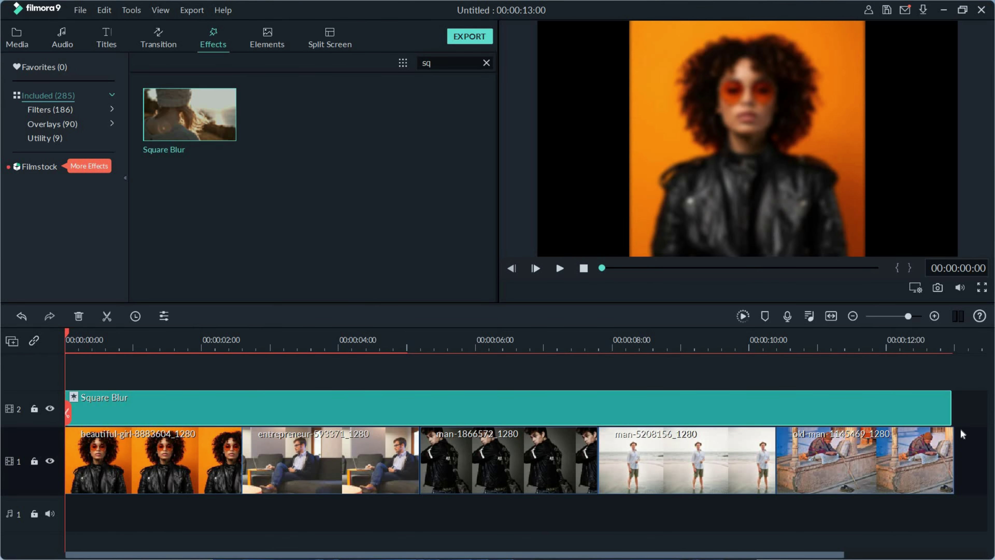
{"action": "left_click", "coordinate": [955, 405]}
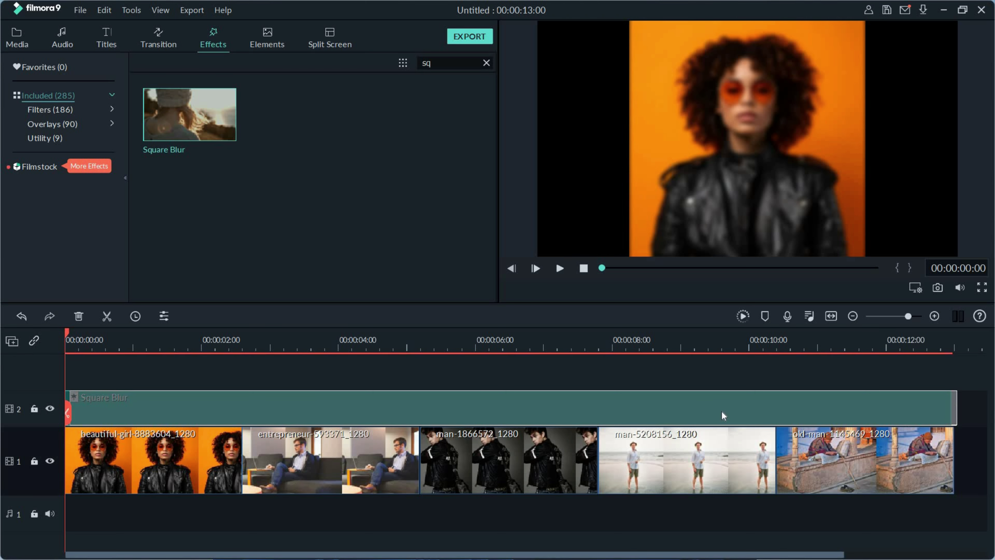
{"action": "left_click_drag", "start_coordinate": [722, 410], "coordinate": [645, 422]}
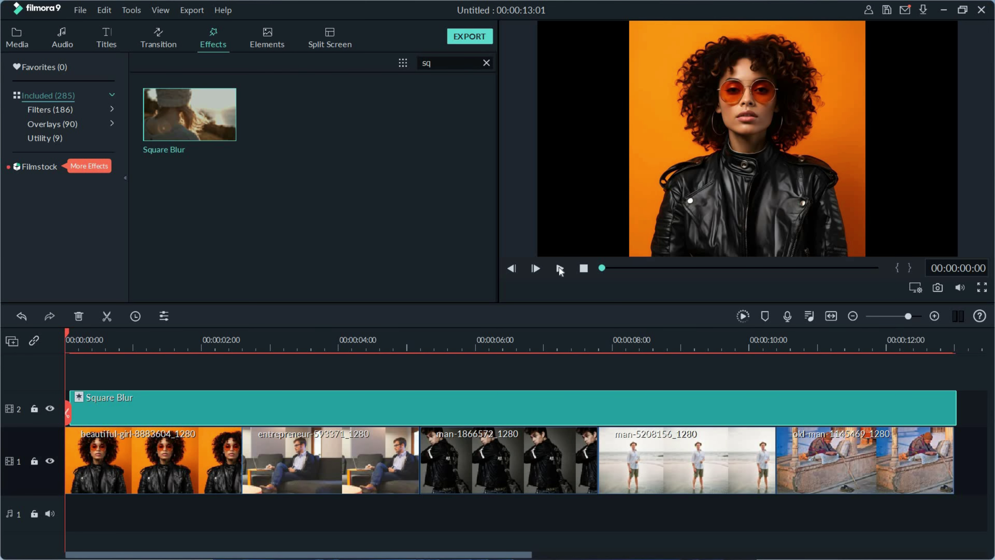
{"action": "left_click", "coordinate": [982, 287]}
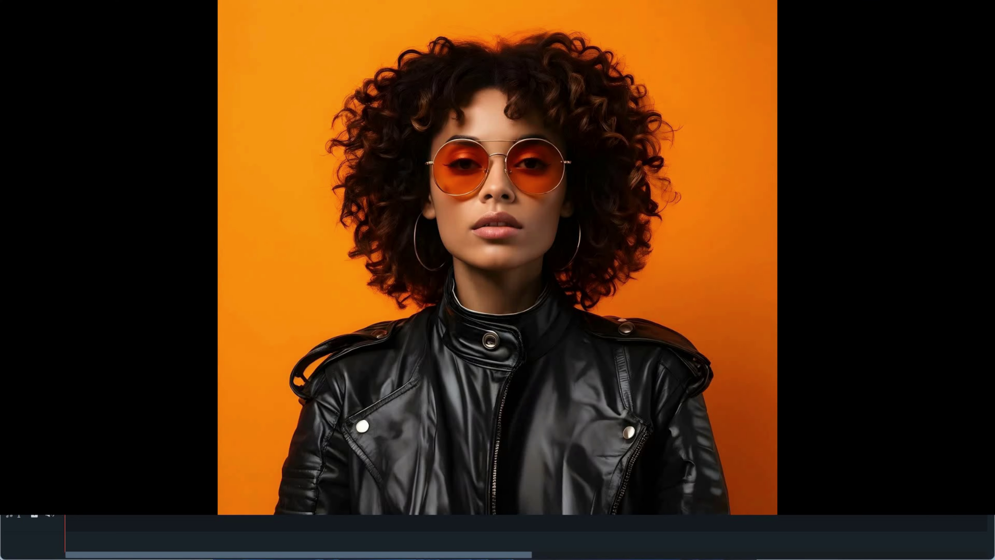
{"action": "left_click", "coordinate": [56, 527]}
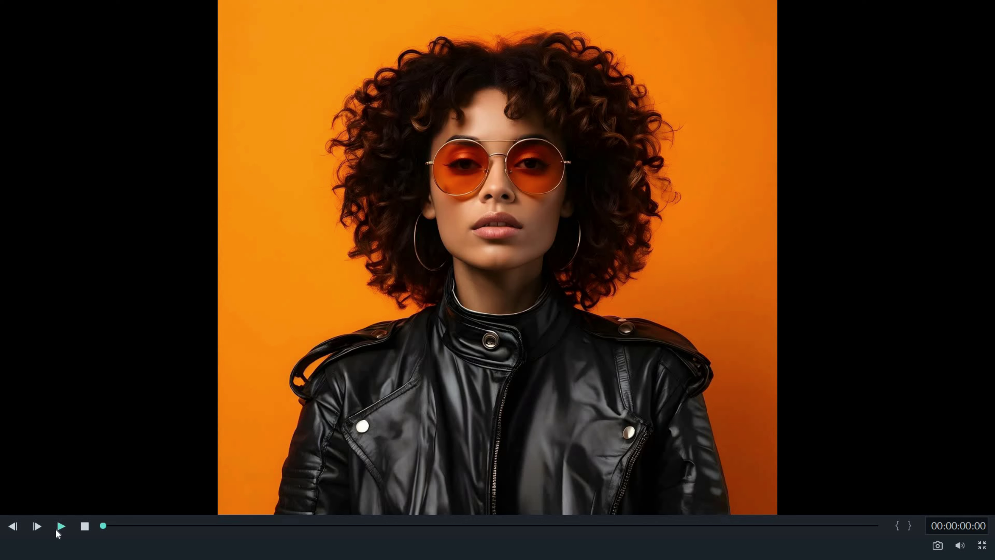
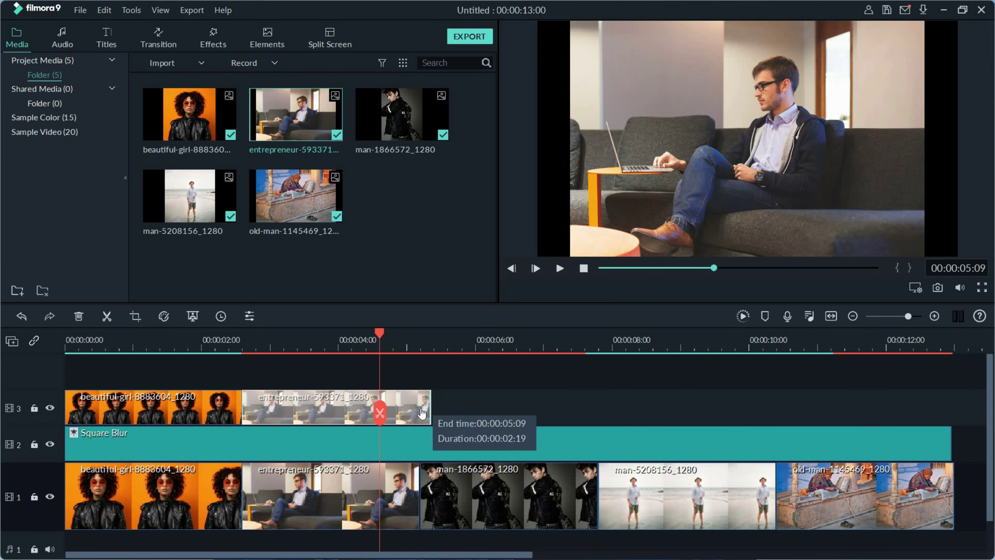
Step: On track 3, trim the entrepreneur copy and add man-1866572 after it, matching both to the lengths of the clips on track 1
{"action": "left_click", "coordinate": [401, 136]}
{"action": "left_click_drag", "start_coordinate": [436, 396], "coordinate": [423, 400]}
{"action": "left_click_drag", "start_coordinate": [762, 401], "coordinate": [597, 400]}
Step: Add the man-5208156 and old-man photos to track 3, trimming each to end with its matching clip on track 1
{"action": "left_click_drag", "start_coordinate": [193, 204], "coordinate": [635, 400]}
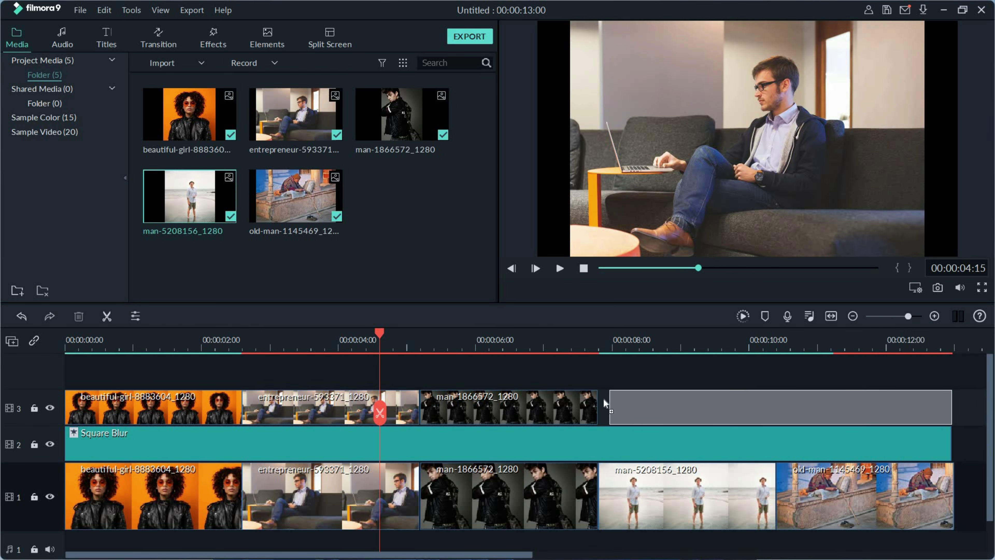
{"action": "left_click_drag", "start_coordinate": [939, 400], "coordinate": [777, 403]}
{"action": "left_click", "coordinate": [804, 402]}
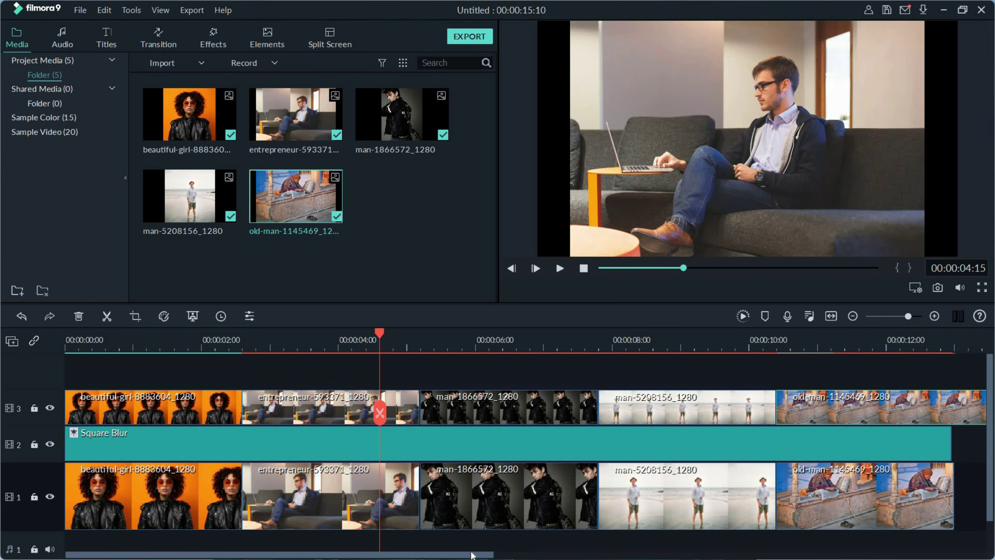
{"action": "scroll", "coordinate": [920, 415], "scroll_direction": "right", "scroll_amount": 3}
{"action": "left_click_drag", "start_coordinate": [944, 402], "coordinate": [780, 441]}
{"action": "scroll", "coordinate": [500, 316], "scroll_direction": "left", "scroll_amount": 3}
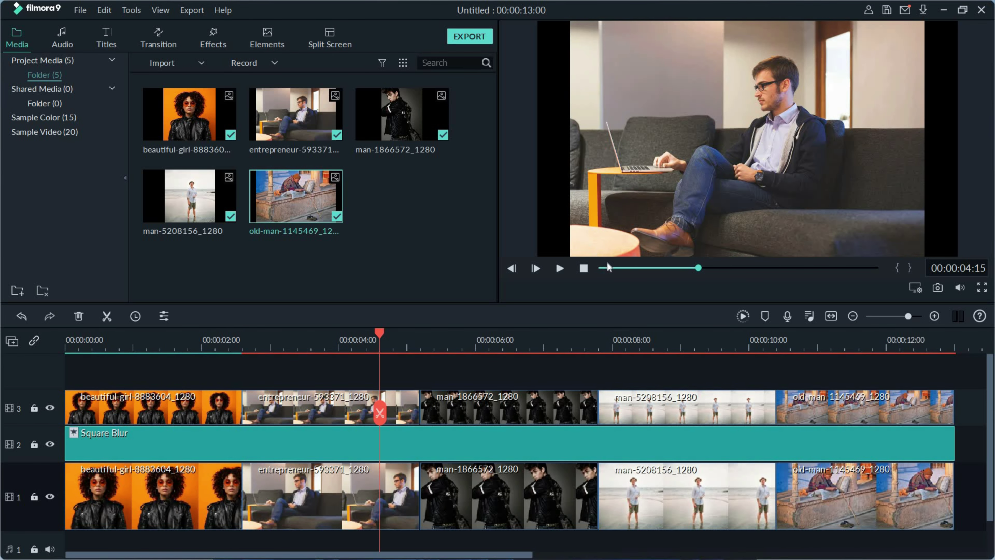
Step: Shrink the beautiful-girl clip on track 3 within the frame and centre it horizontally over its blurred copy
{"action": "left_click", "coordinate": [601, 269]}
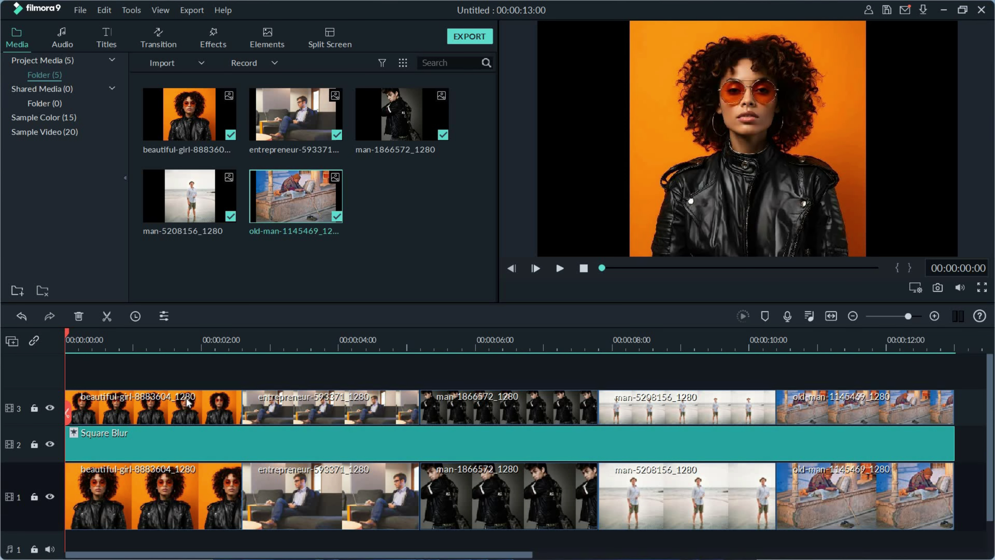
{"action": "double_click", "coordinate": [167, 409]}
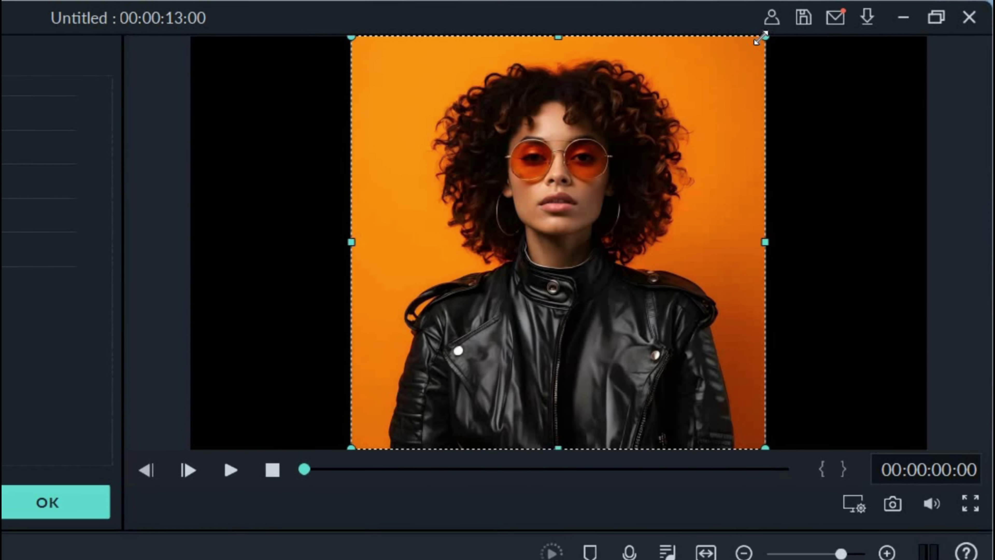
{"action": "left_click_drag", "start_coordinate": [761, 38], "coordinate": [609, 208]}
{"action": "left_click_drag", "start_coordinate": [555, 280], "coordinate": [579, 213]}
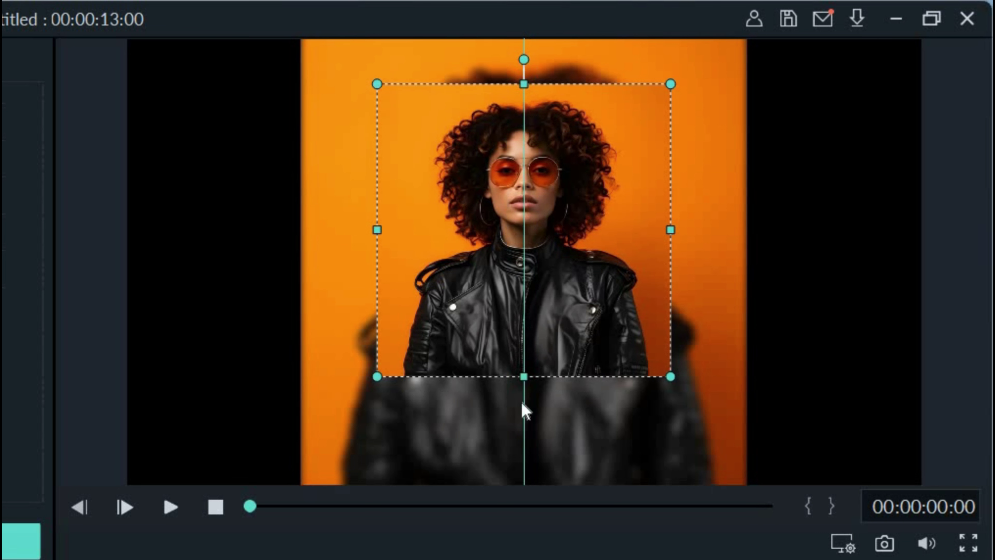
{"action": "left_click_drag", "start_coordinate": [521, 377], "coordinate": [524, 396]}
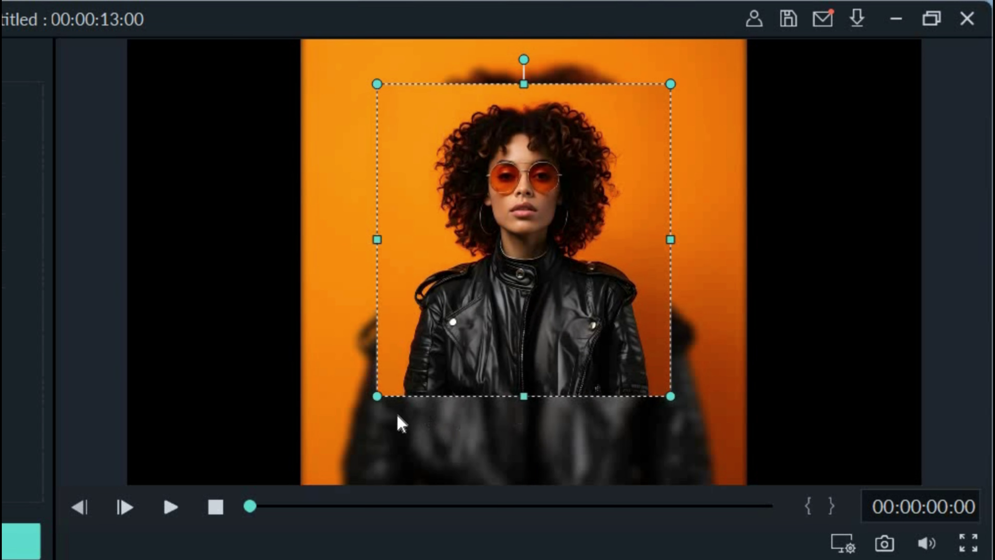
{"action": "left_click_drag", "start_coordinate": [373, 403], "coordinate": [345, 428]}
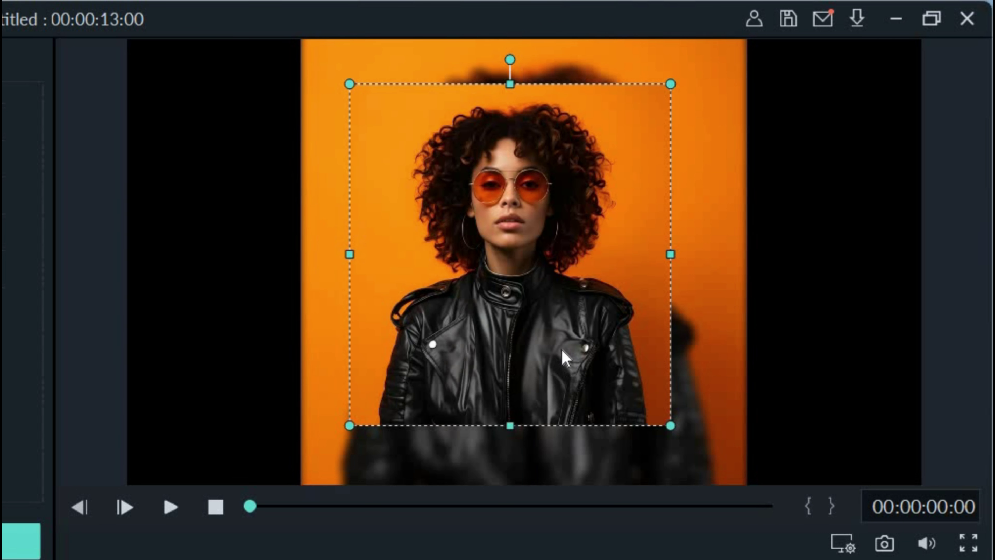
{"action": "left_click_drag", "start_coordinate": [568, 349], "coordinate": [570, 347]}
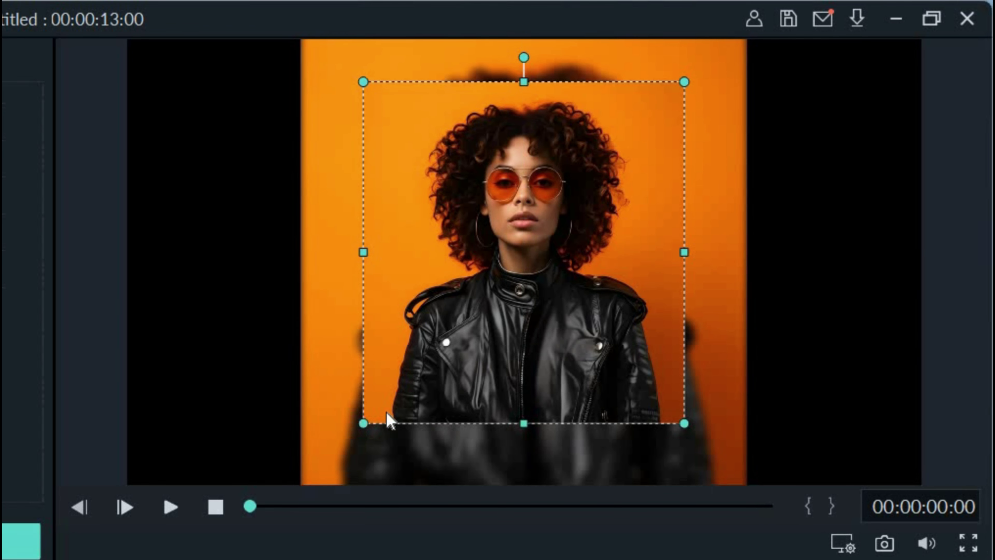
{"action": "left_click_drag", "start_coordinate": [339, 441], "coordinate": [367, 447]}
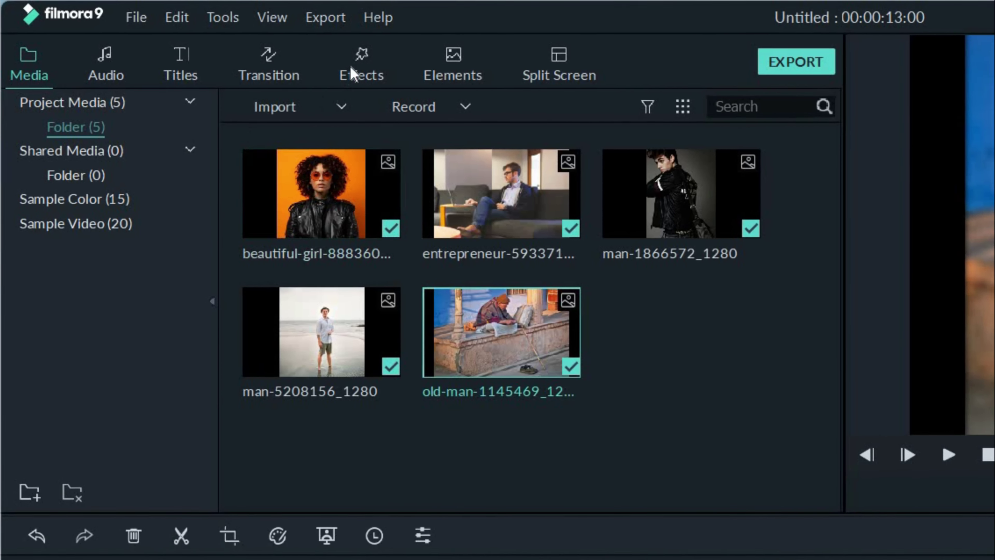
Step: Apply the Border effect from the Utility effects to the beautiful-girl clip on track 3
{"action": "left_click", "coordinate": [353, 73]}
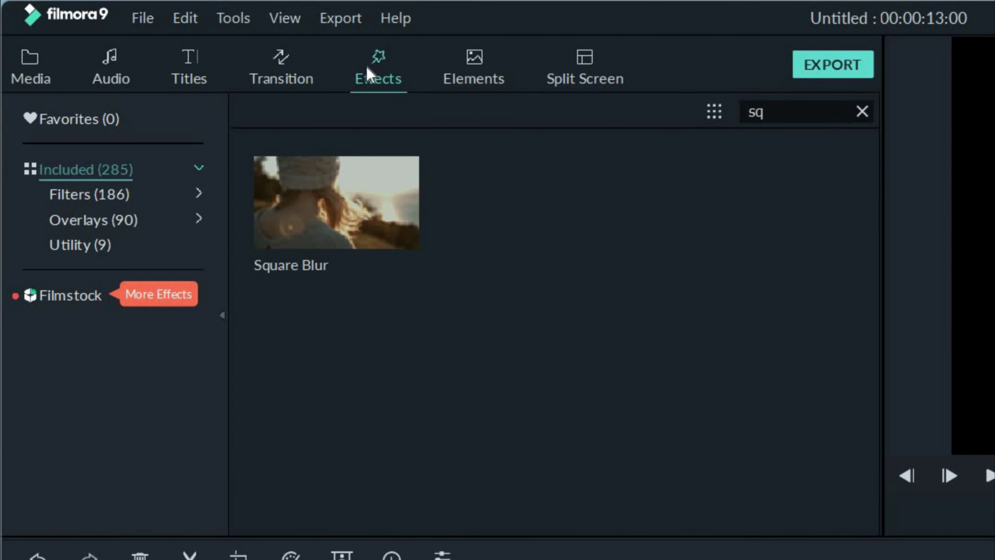
{"action": "left_click", "coordinate": [100, 228]}
{"action": "left_click", "coordinate": [71, 249]}
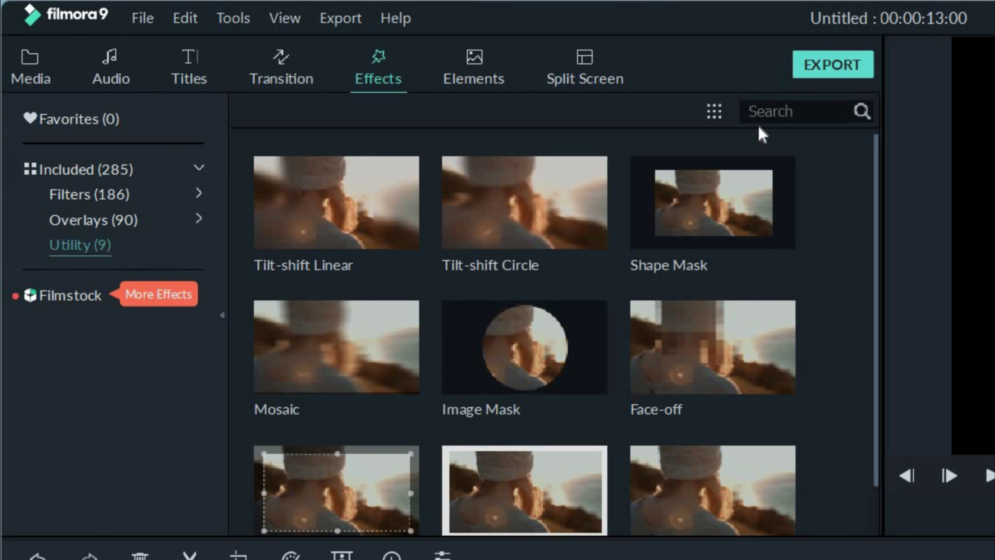
{"action": "scroll", "coordinate": [510, 500], "scroll_direction": "down", "scroll_amount": 1}
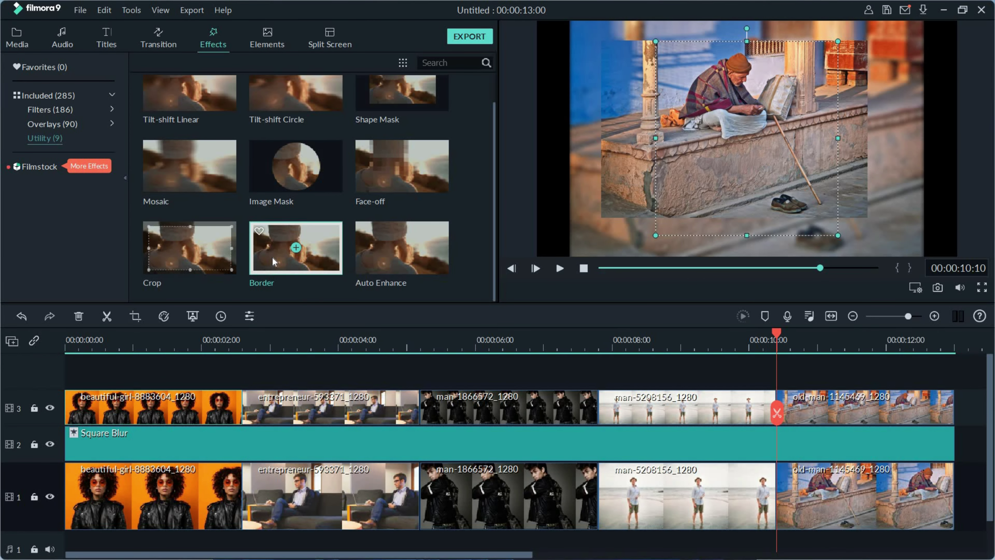
{"action": "left_click", "coordinate": [272, 257]}
{"action": "left_click_drag", "start_coordinate": [274, 250], "coordinate": [73, 411]}
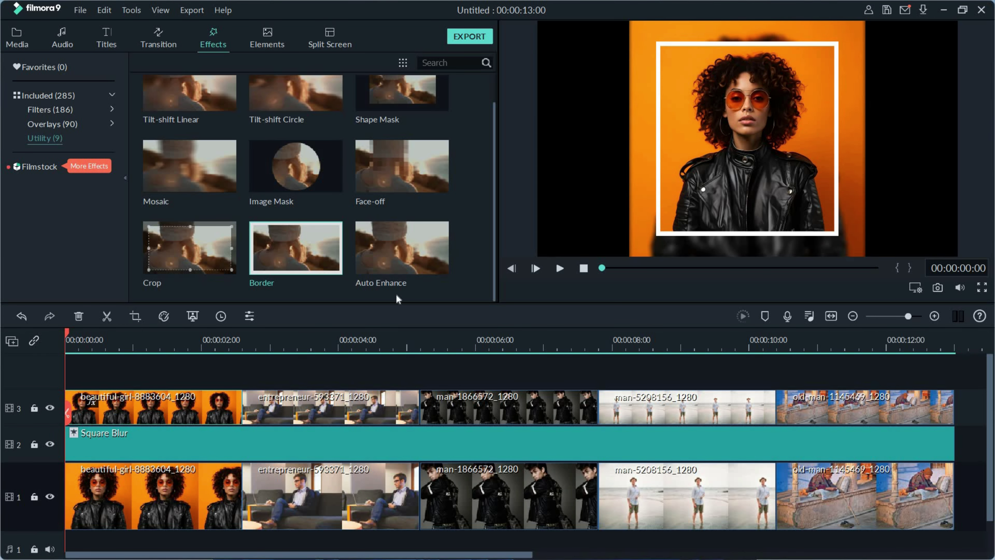
Step: Apply the Border effect to the entrepreneur and man-1866572 clips on track 3
{"action": "left_click_drag", "start_coordinate": [74, 336], "coordinate": [271, 365]}
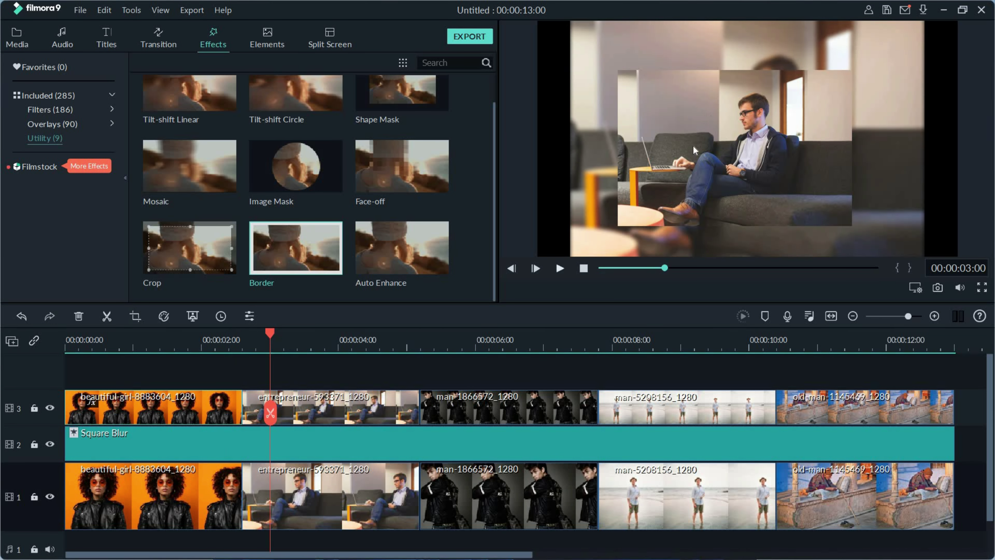
{"action": "left_click_drag", "start_coordinate": [277, 258], "coordinate": [283, 402]}
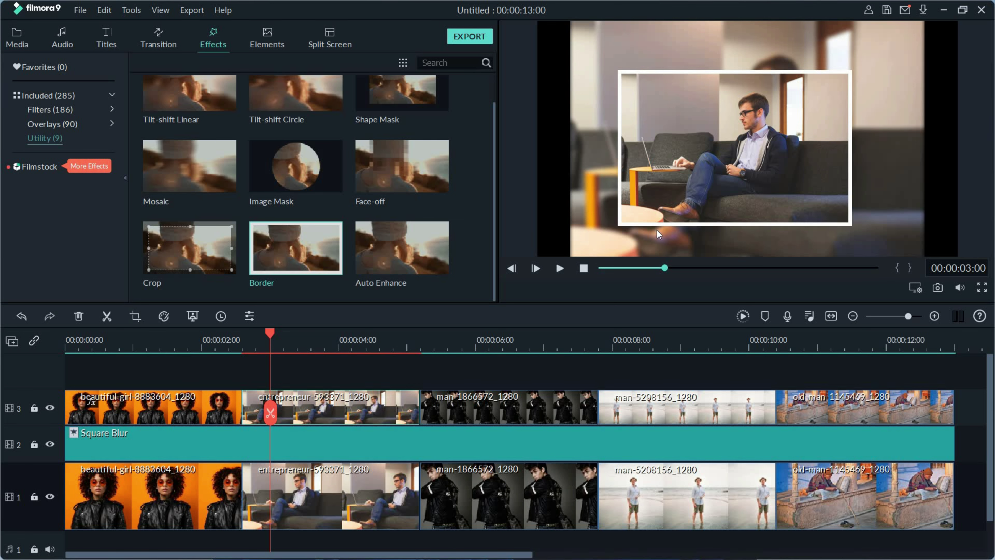
{"action": "left_click", "coordinate": [273, 339]}
{"action": "left_click", "coordinate": [512, 340]}
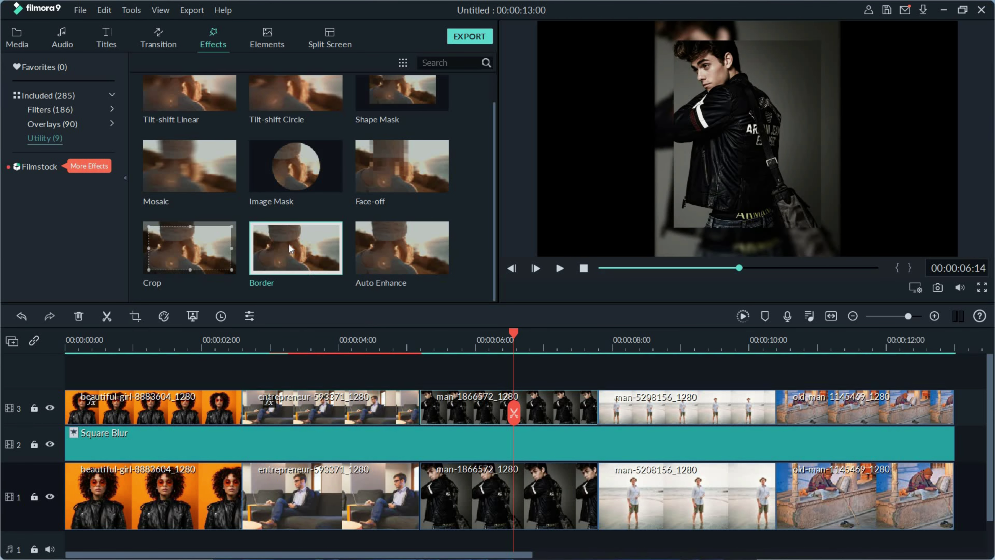
{"action": "left_click_drag", "start_coordinate": [290, 260], "coordinate": [466, 406]}
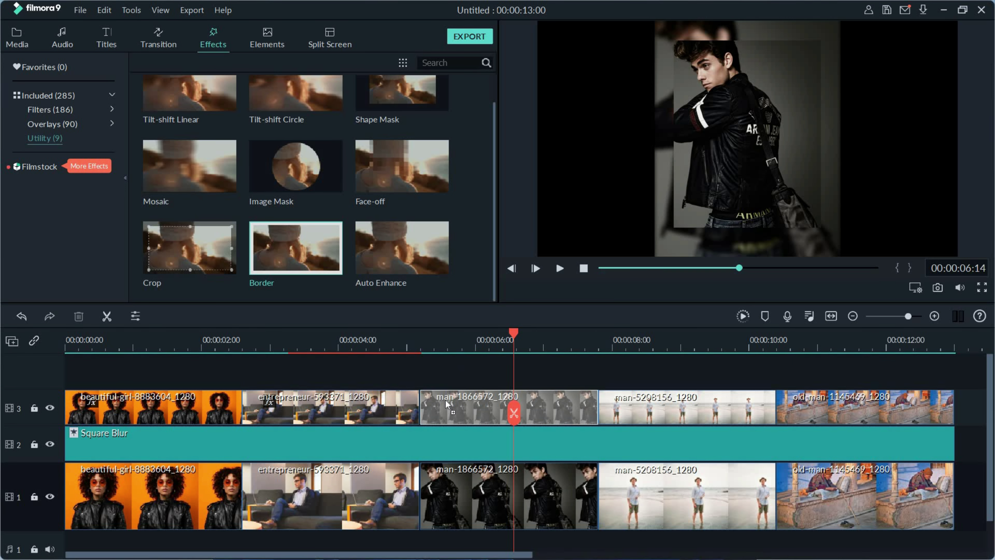
Step: Apply the Border effect to the man-5208156 and old-man clips on track 3, and preview the slideshow from the start
{"action": "left_click_drag", "start_coordinate": [311, 259], "coordinate": [623, 394]}
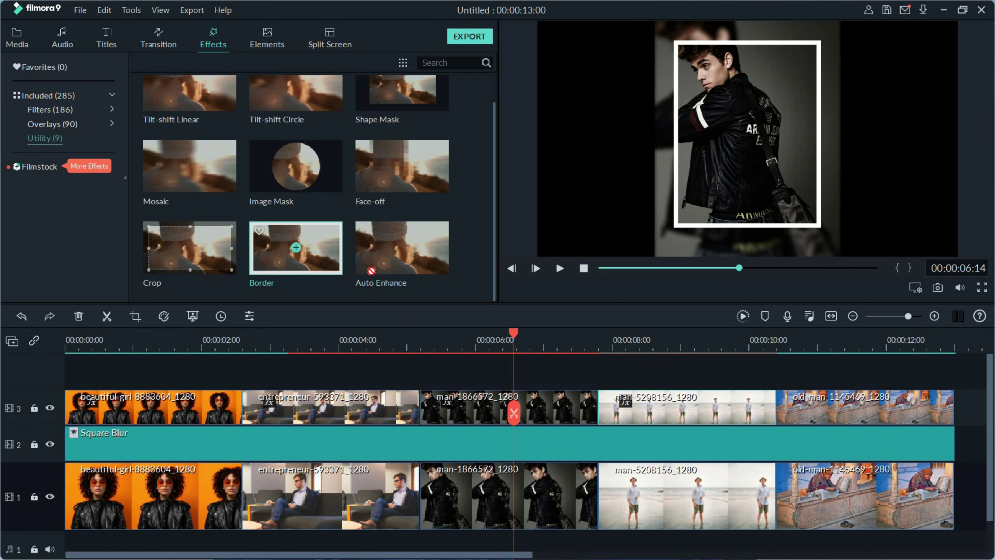
{"action": "left_click_drag", "start_coordinate": [744, 384], "coordinate": [787, 401]}
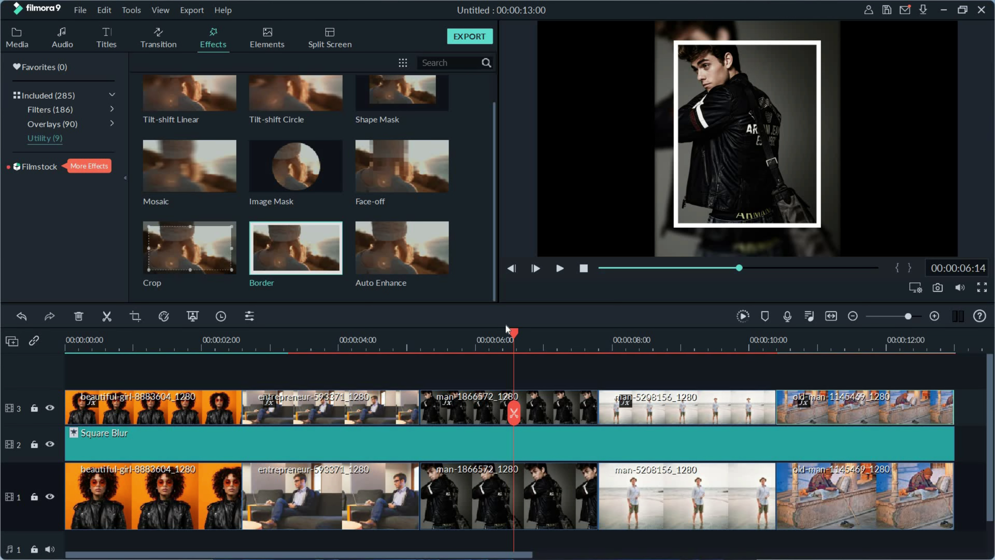
{"action": "key", "text": "Home"}
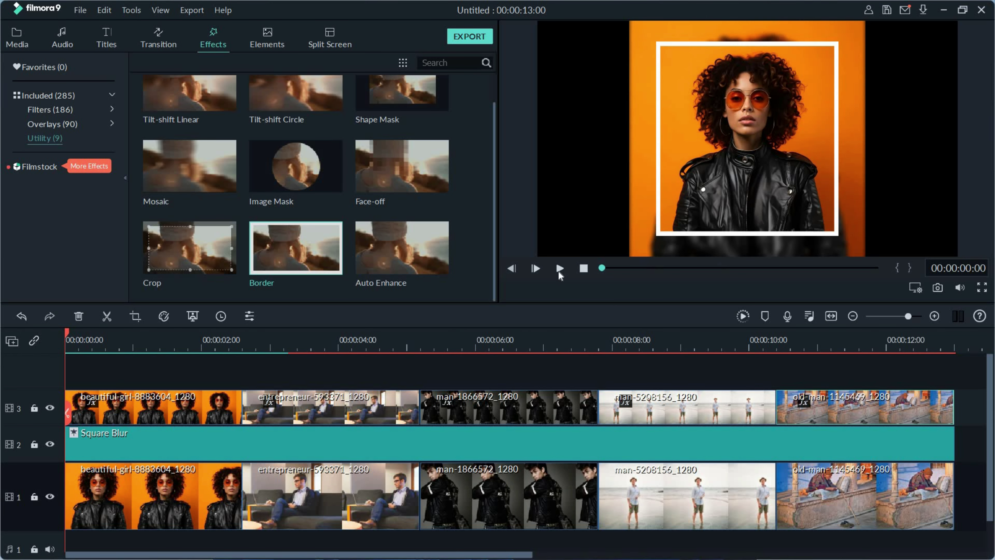
{"action": "left_click", "coordinate": [558, 269]}
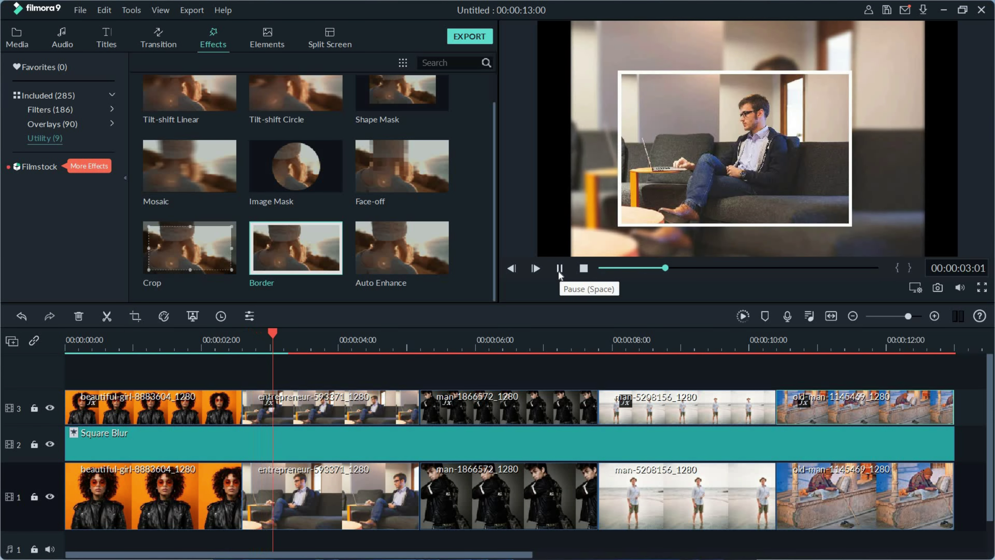
{"action": "left_click", "coordinate": [583, 268]}
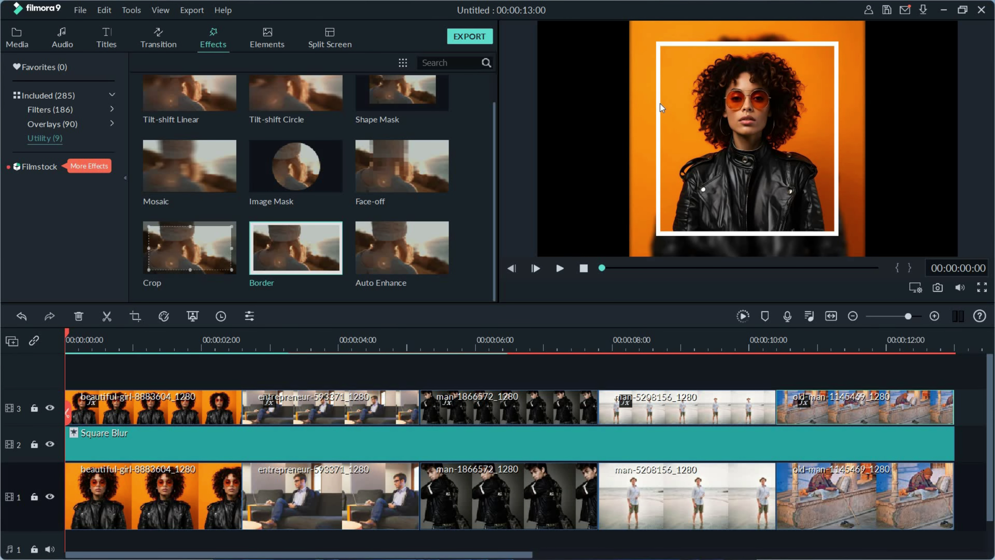
Step: Set both the start and end colours of the beautiful-girl clip's Border effect on track 3 to black
{"action": "left_click", "coordinate": [186, 388]}
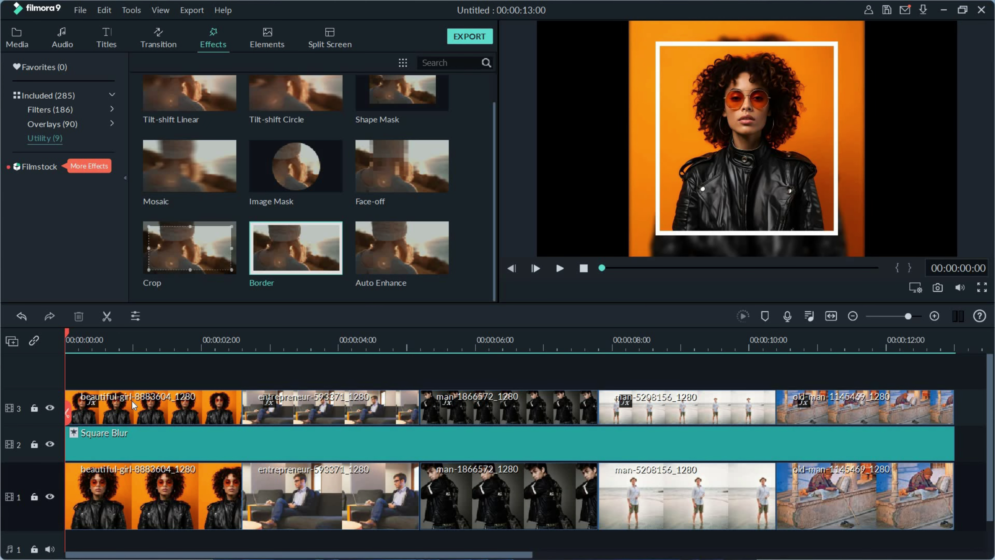
{"action": "double_click", "coordinate": [132, 401]}
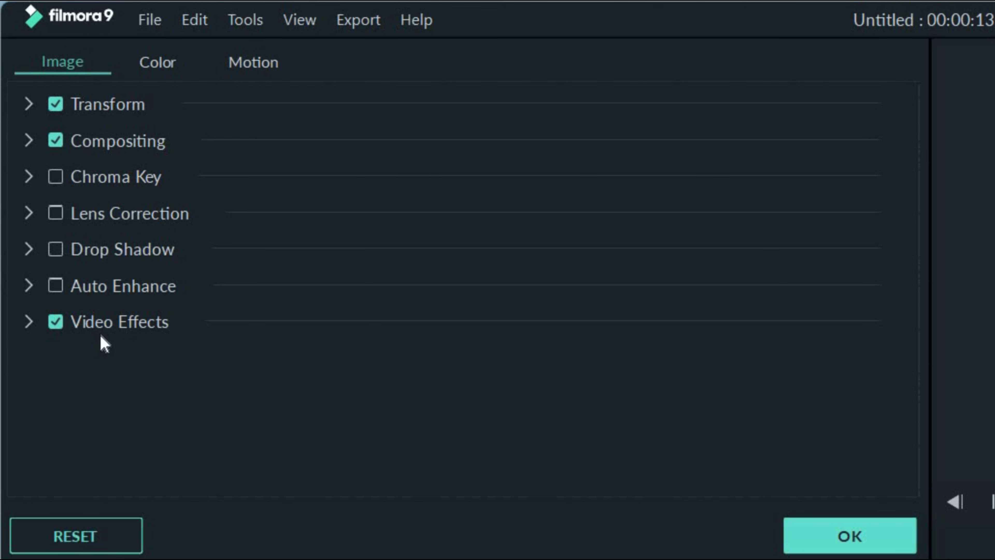
{"action": "left_click", "coordinate": [29, 322]}
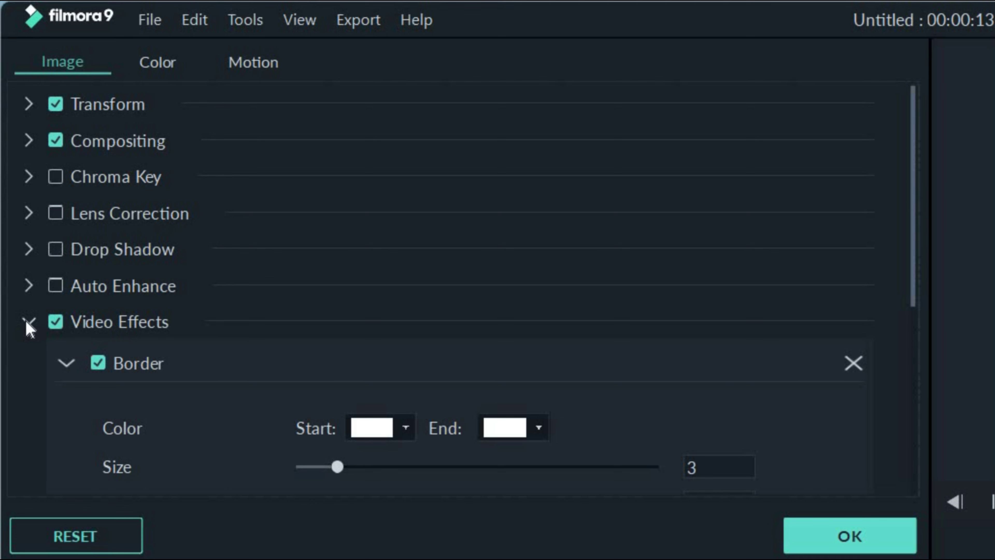
{"action": "scroll", "coordinate": [392, 392], "scroll_direction": "down", "scroll_amount": 3}
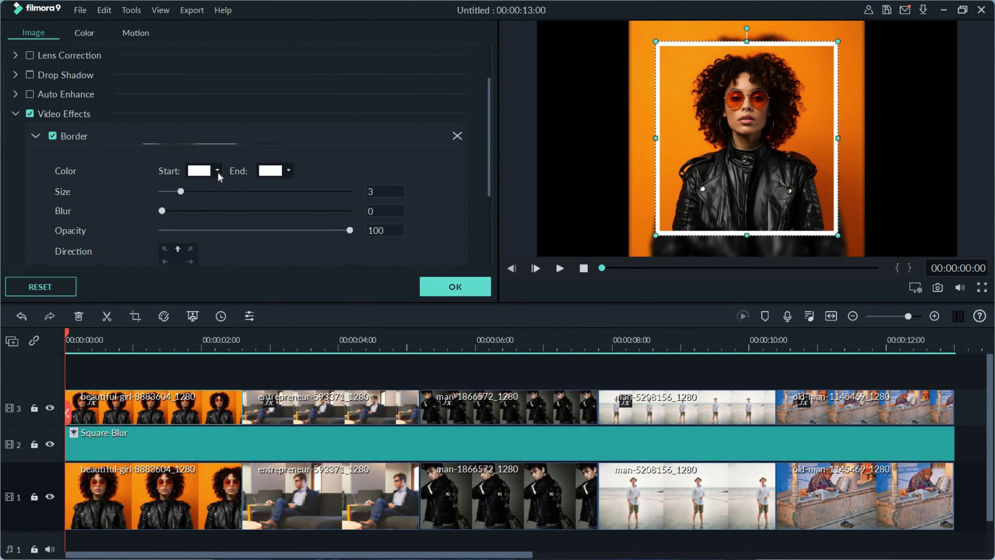
{"action": "left_click", "coordinate": [217, 172]}
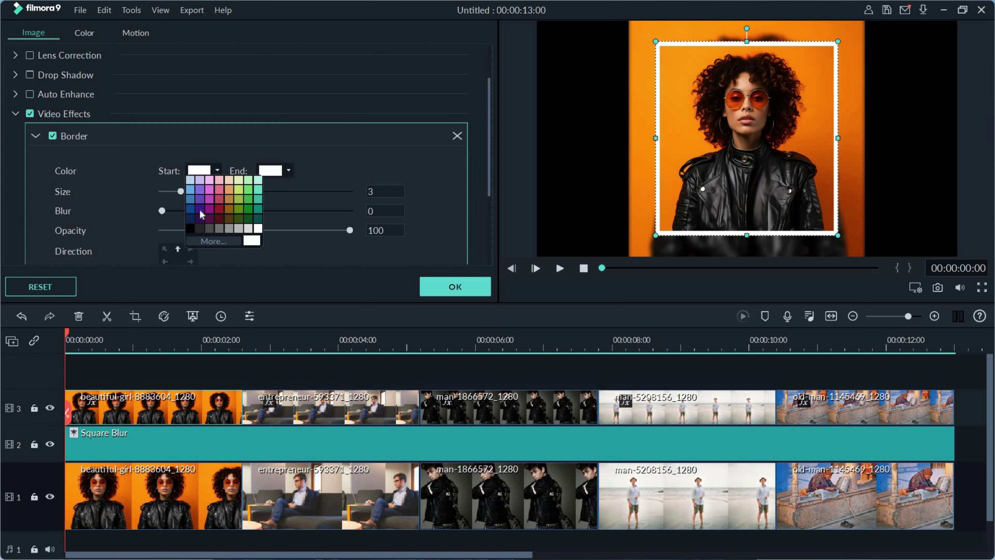
{"action": "left_click", "coordinate": [189, 229]}
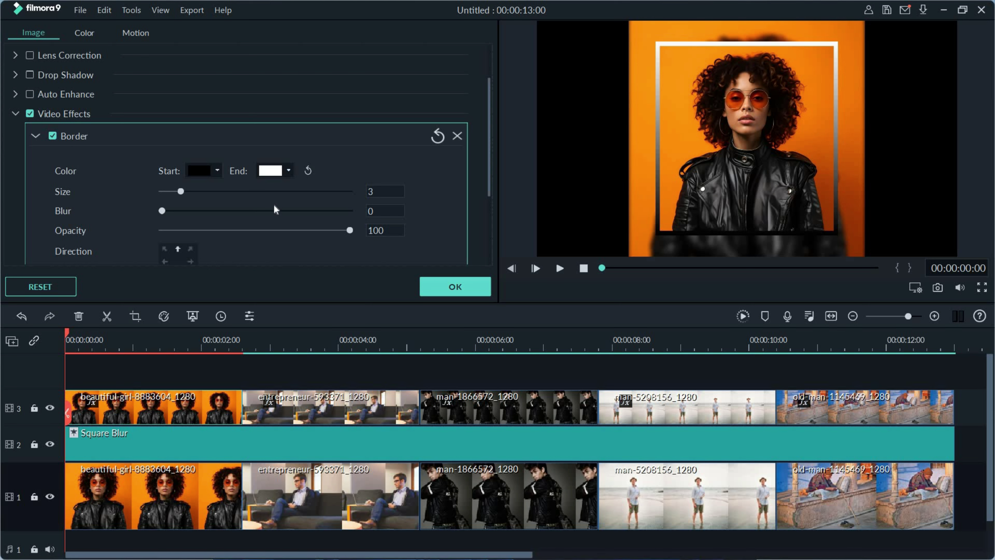
{"action": "left_click", "coordinate": [289, 171]}
{"action": "left_click", "coordinate": [260, 228]}
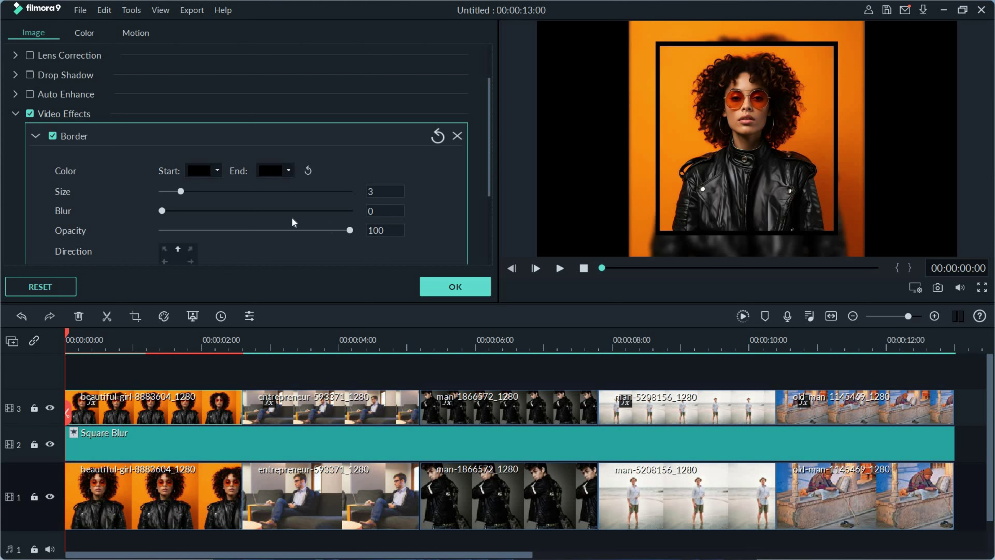
Step: Set the border size of the beautiful-girl clip to 2 and accept the settings
{"action": "double_click", "coordinate": [383, 191]}
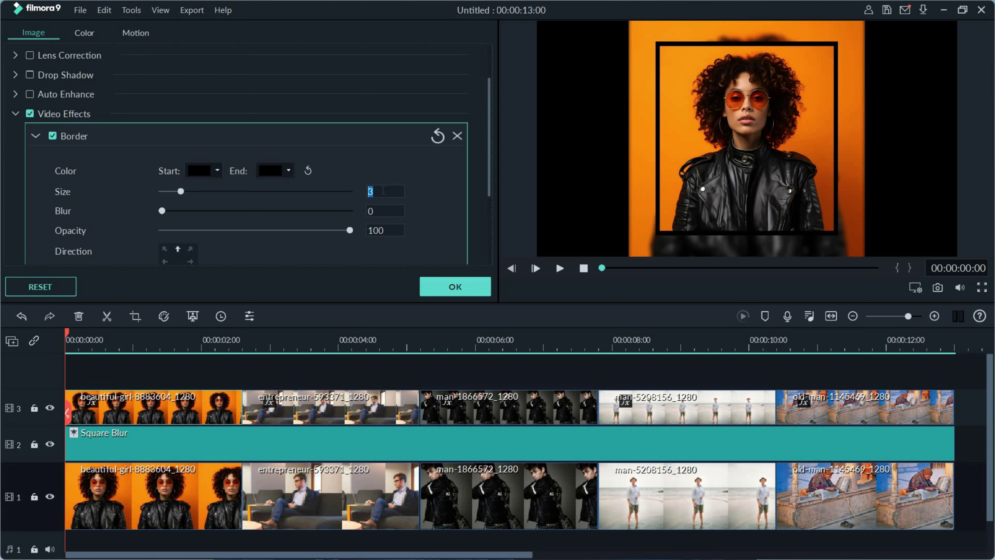
{"action": "type", "text": "2"}
{"action": "left_click", "coordinate": [463, 288]}
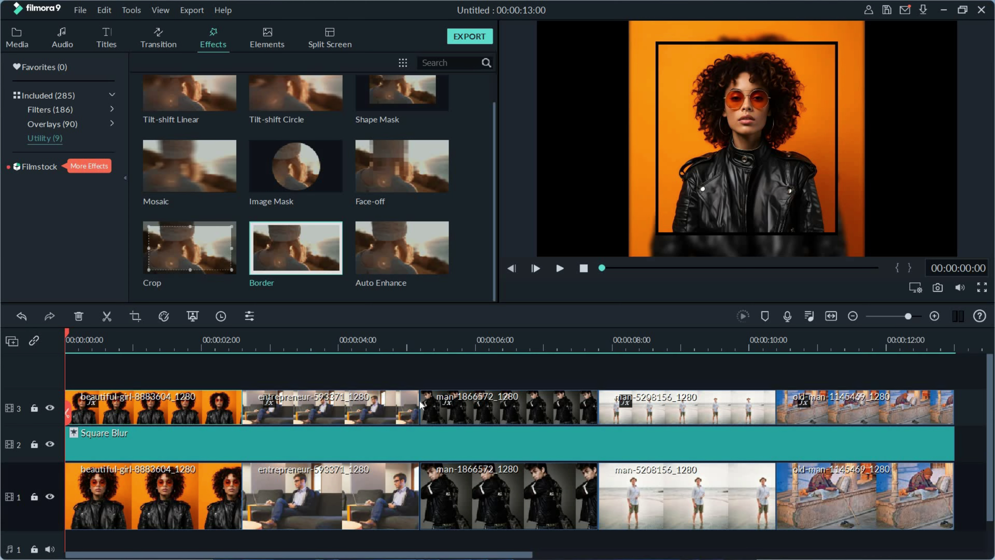
Step: Make the borders of the entrepreneur and man-1866572 clips on track 3 black with size 2
{"action": "left_click", "coordinate": [332, 410]}
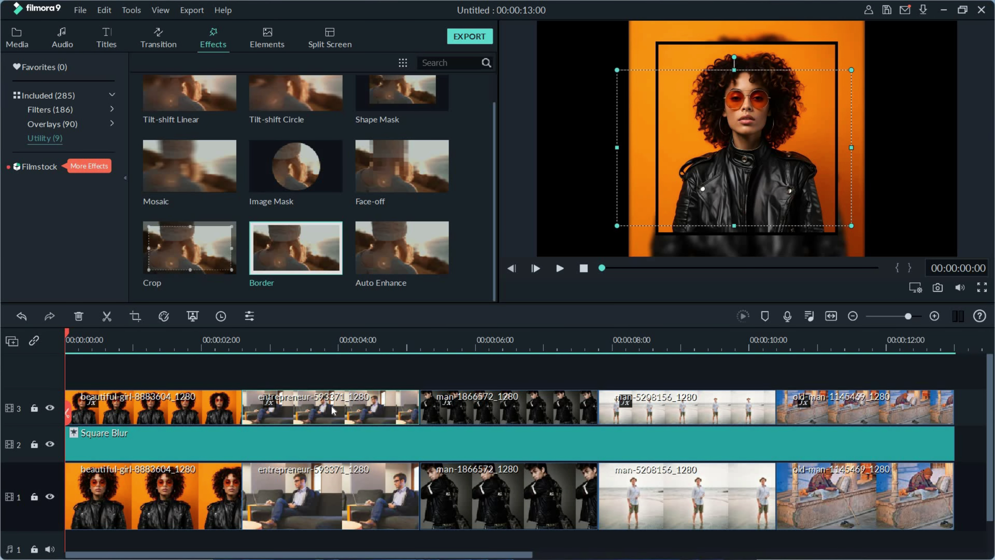
{"action": "double_click", "coordinate": [332, 409]}
{"action": "left_click", "coordinate": [217, 170]}
{"action": "left_click", "coordinate": [196, 188]}
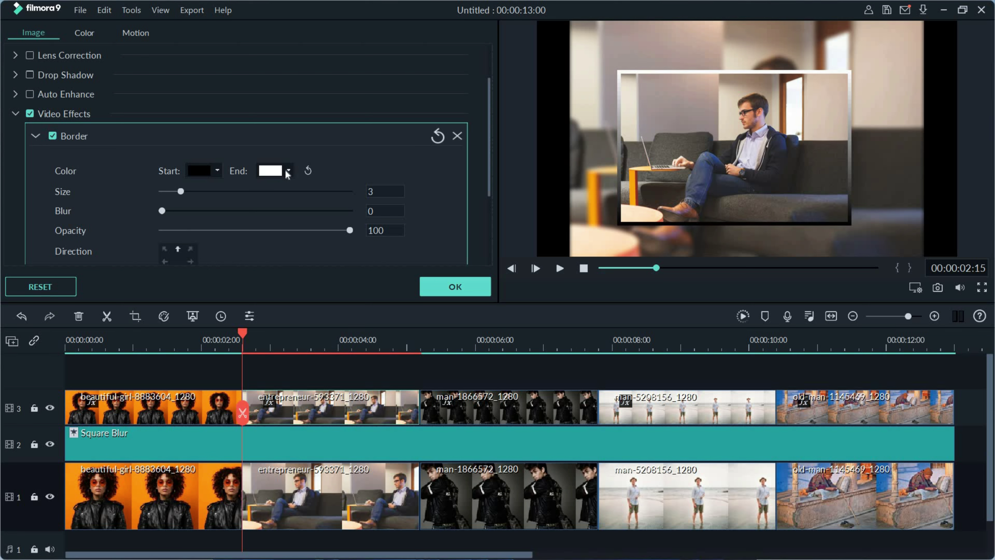
{"action": "left_click", "coordinate": [287, 170]}
{"action": "left_click", "coordinate": [258, 225]}
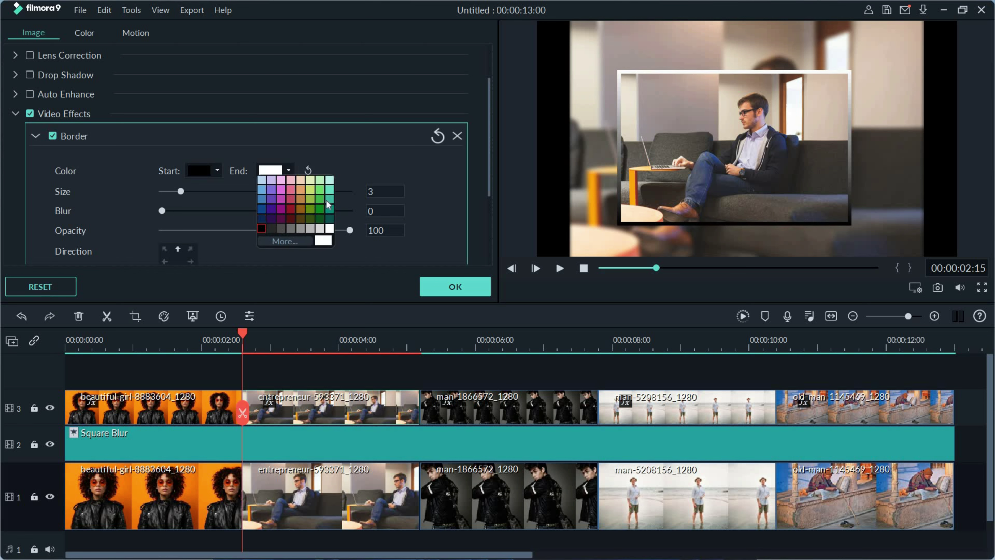
{"action": "left_click", "coordinate": [387, 191]}
{"action": "type", "text": "2"}
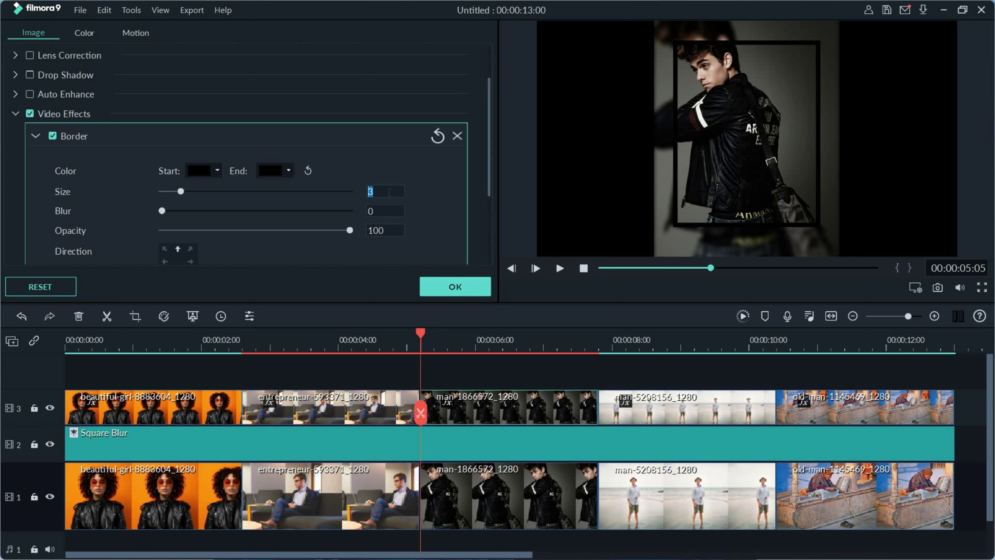
{"action": "left_click", "coordinate": [455, 286]}
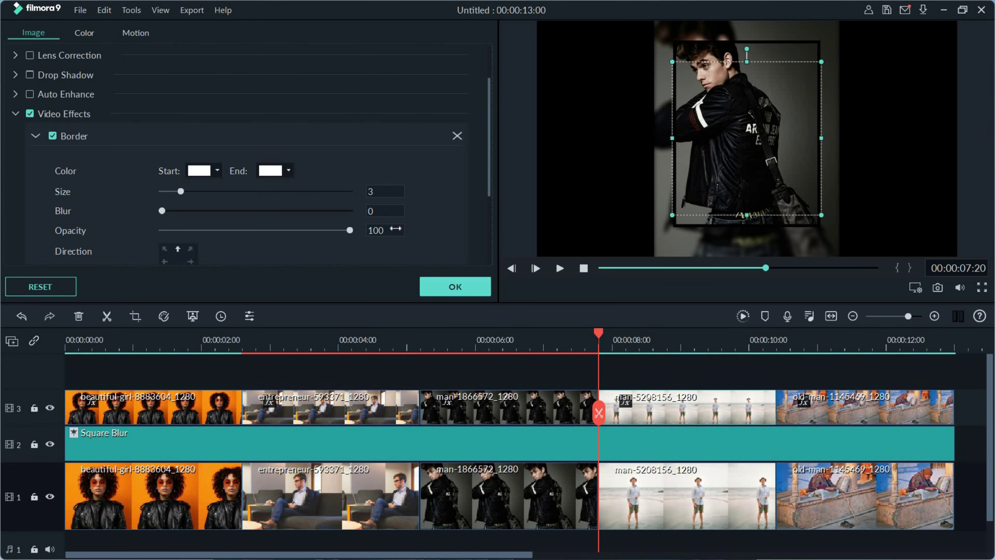
Step: Set the man-5208156 clip's border to black at both start and end with size 2
{"action": "left_click", "coordinate": [203, 170]}
{"action": "left_click", "coordinate": [255, 204]}
{"action": "left_click", "coordinate": [276, 171]}
{"action": "left_click", "coordinate": [326, 204]}
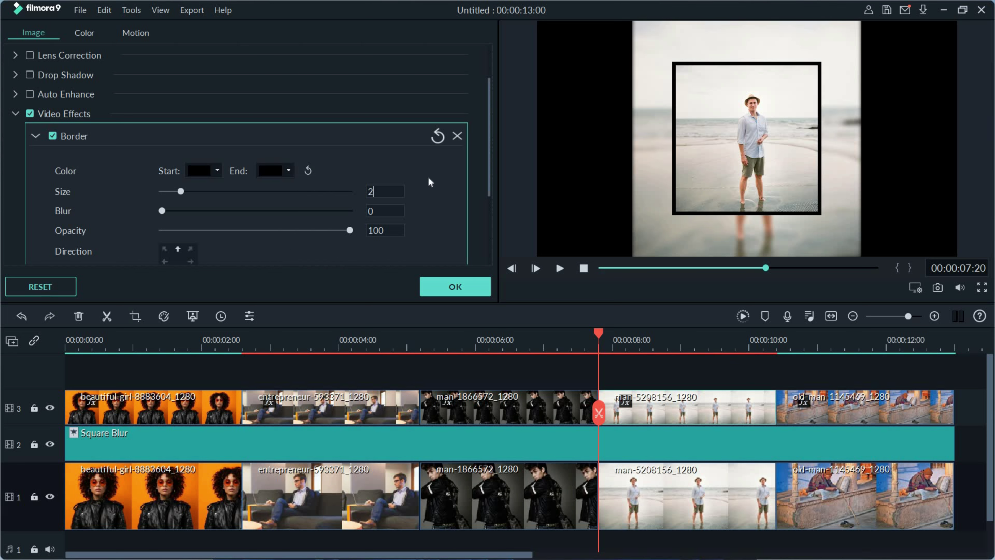
{"action": "left_click", "coordinate": [463, 285]}
Step: Set the old-man clip's border on track 3 to black start and end colours with size 2
{"action": "double_click", "coordinate": [852, 420]}
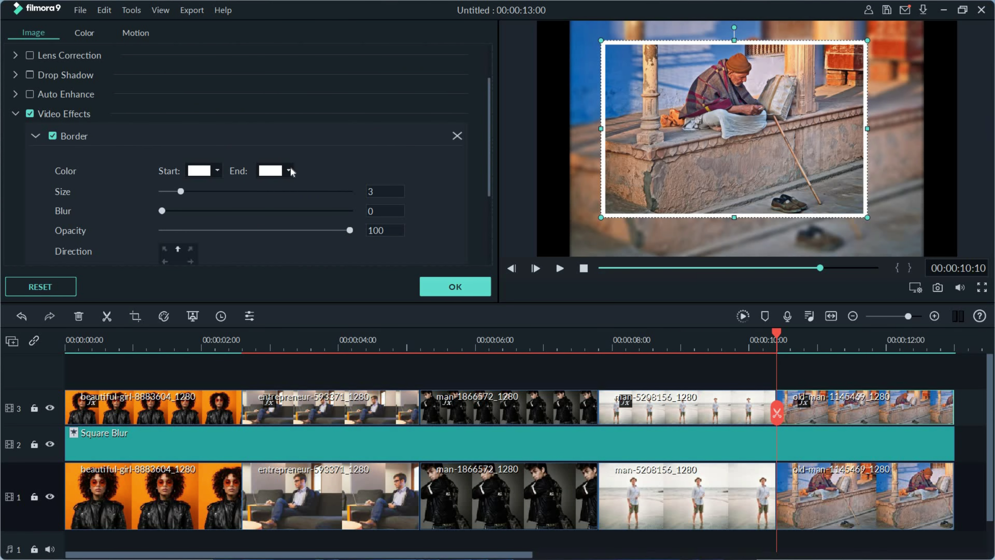
{"action": "left_click", "coordinate": [288, 170]}
{"action": "left_click", "coordinate": [261, 228]}
{"action": "left_click", "coordinate": [203, 171]}
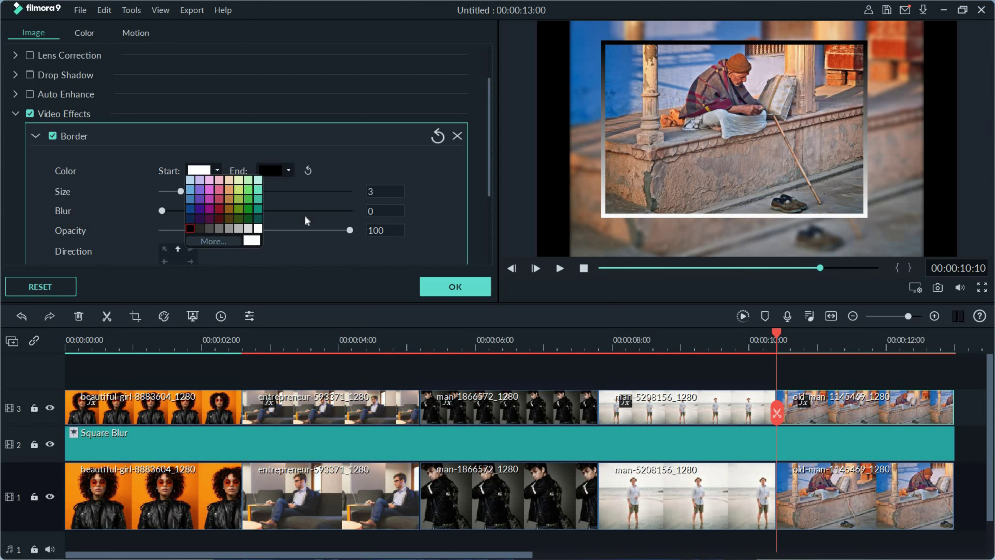
{"action": "left_click", "coordinate": [190, 228]}
{"action": "double_click", "coordinate": [391, 192]}
{"action": "type", "text": "2"}
{"action": "left_click", "coordinate": [464, 282]}
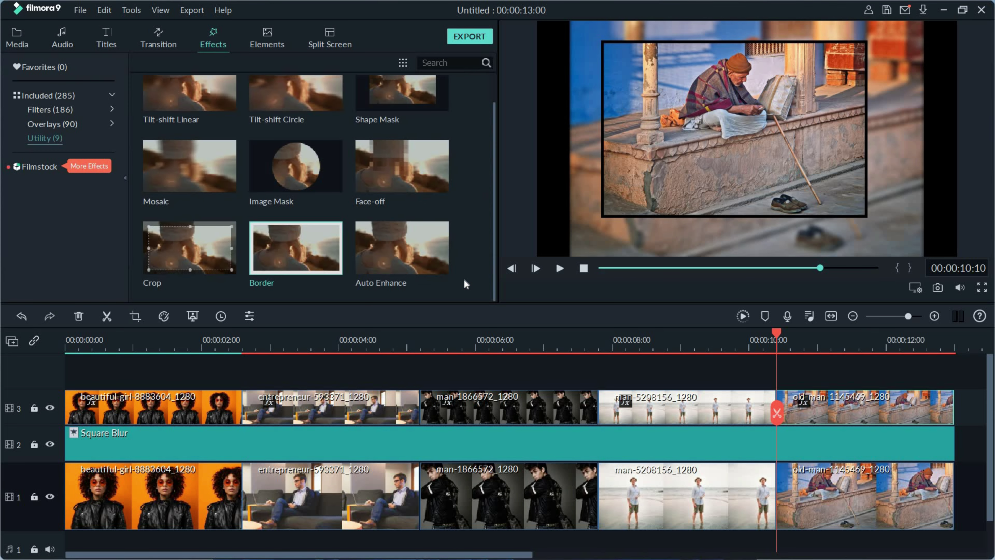
Step: Move the playhead to the start and open the motion presets of the beautiful-girl clip on track 3
{"action": "left_click", "coordinate": [16, 38]}
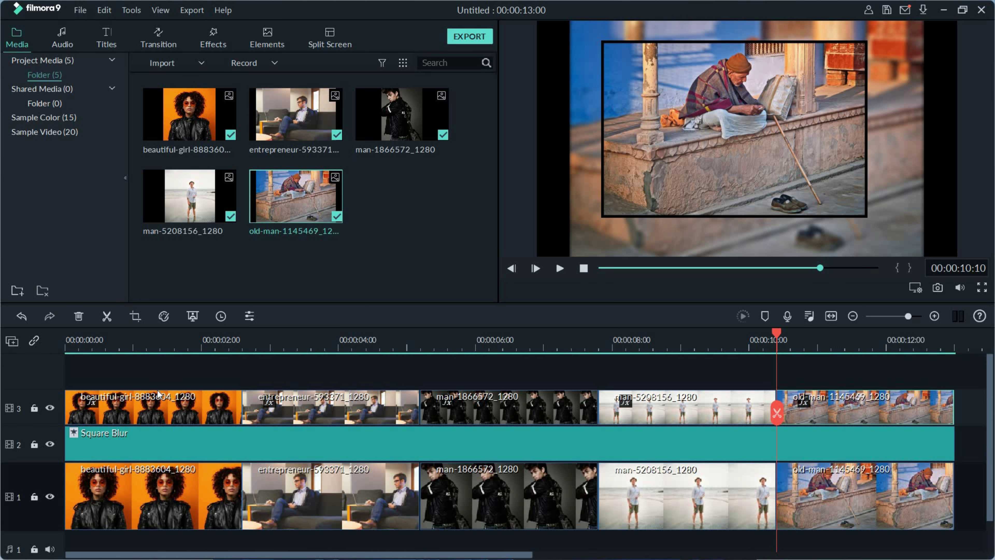
{"action": "key", "text": "Home"}
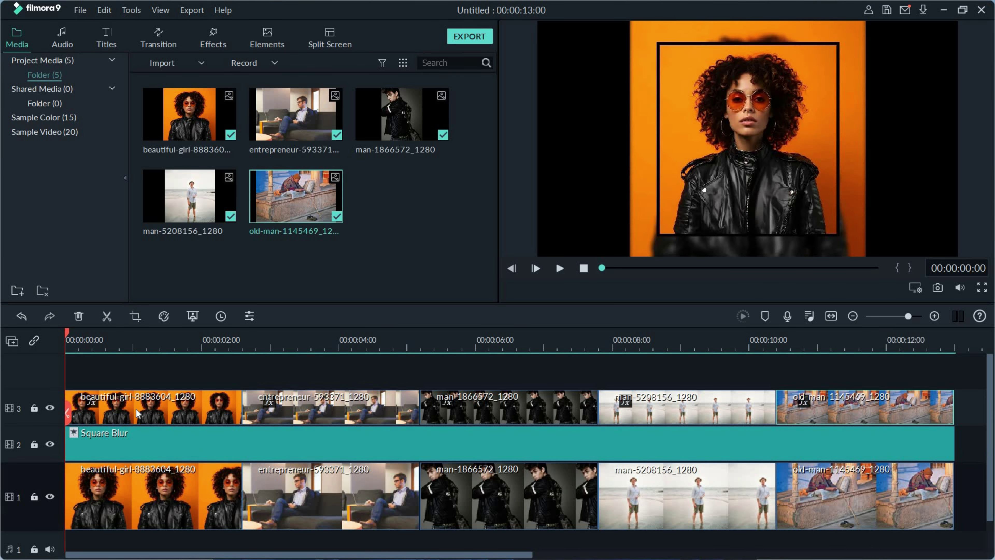
{"action": "double_click", "coordinate": [136, 409]}
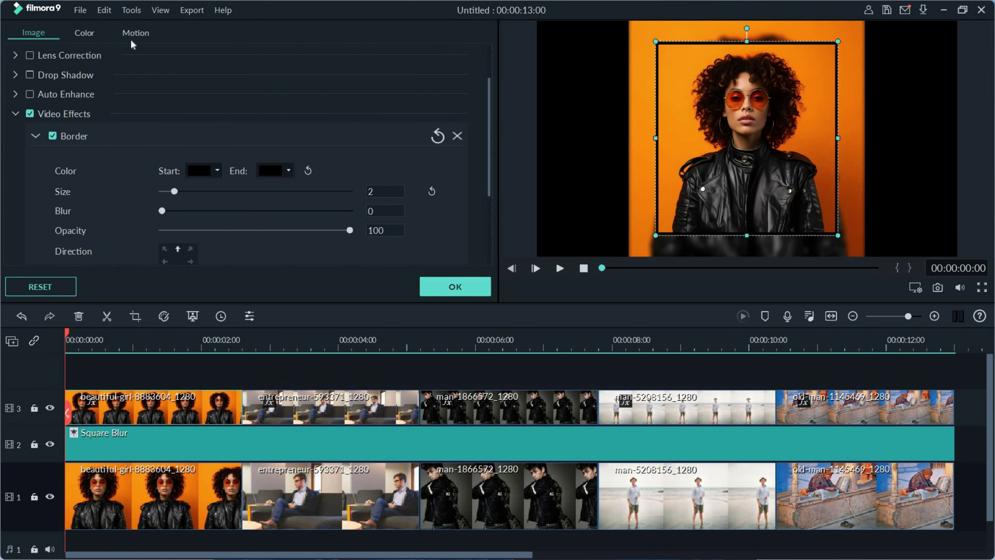
{"action": "left_click", "coordinate": [137, 34]}
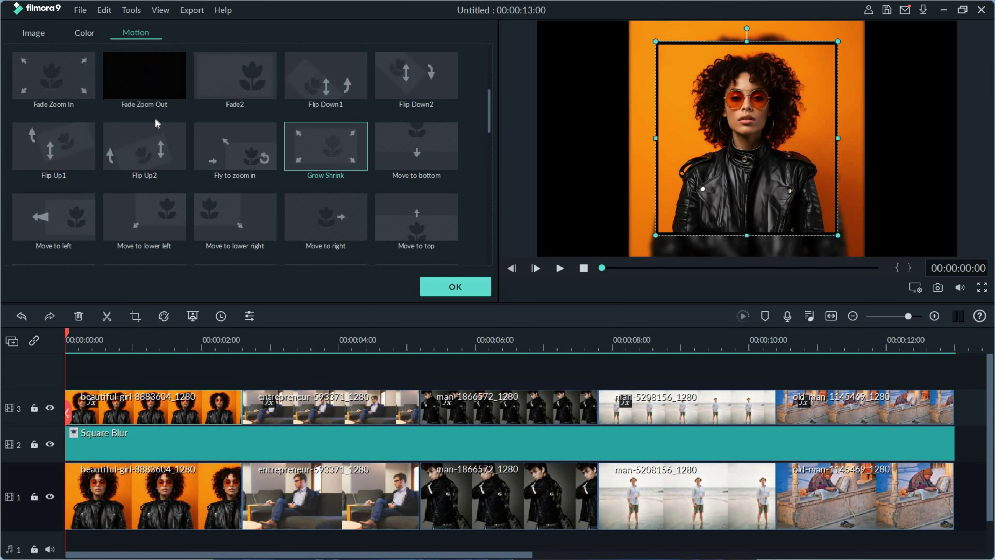
Step: Try the Boom!, Clockwise rotate to zoom, Fade Slide 1 and Fade Slide 2 motions on the beautiful-girl clip
{"action": "scroll", "coordinate": [168, 118], "scroll_direction": "up", "scroll_amount": 3}
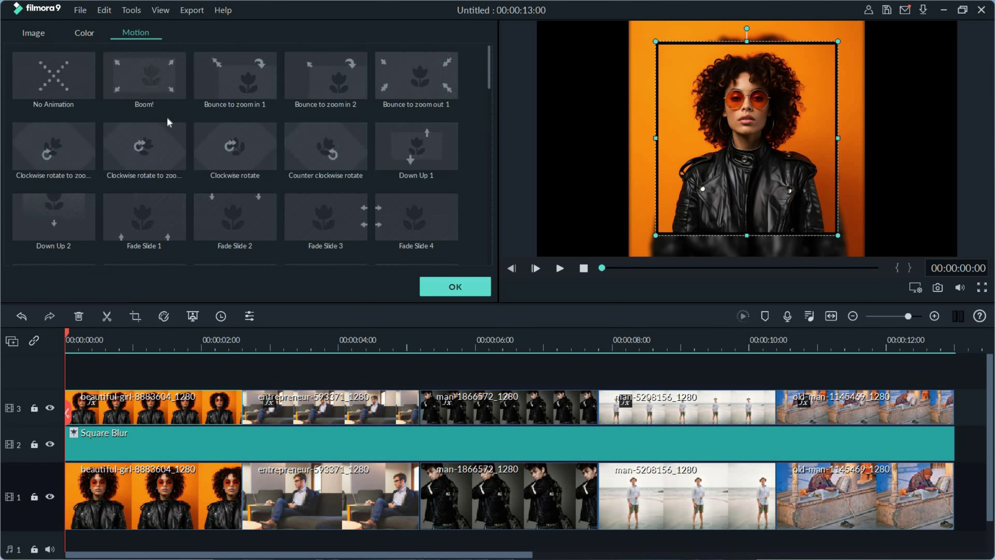
{"action": "double_click", "coordinate": [159, 88]}
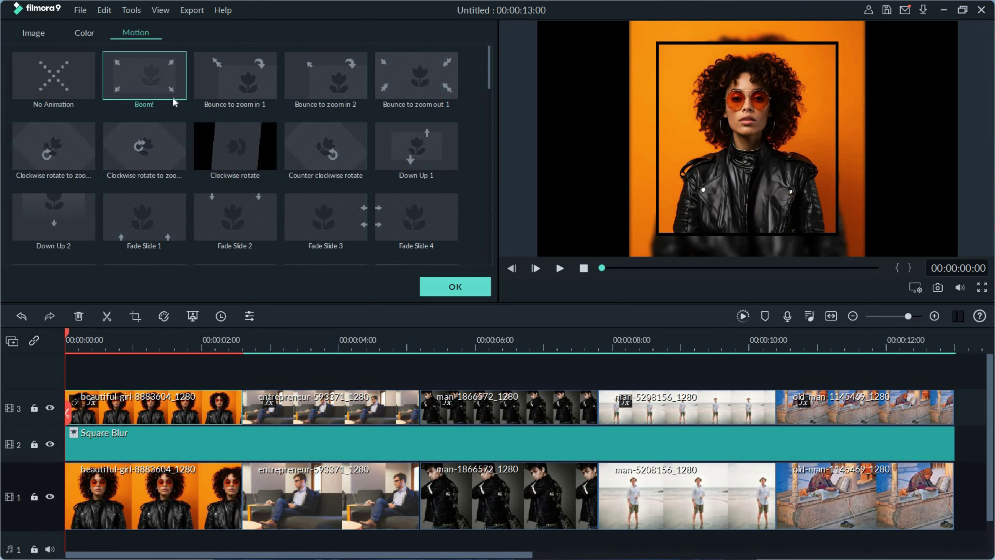
{"action": "double_click", "coordinate": [150, 148]}
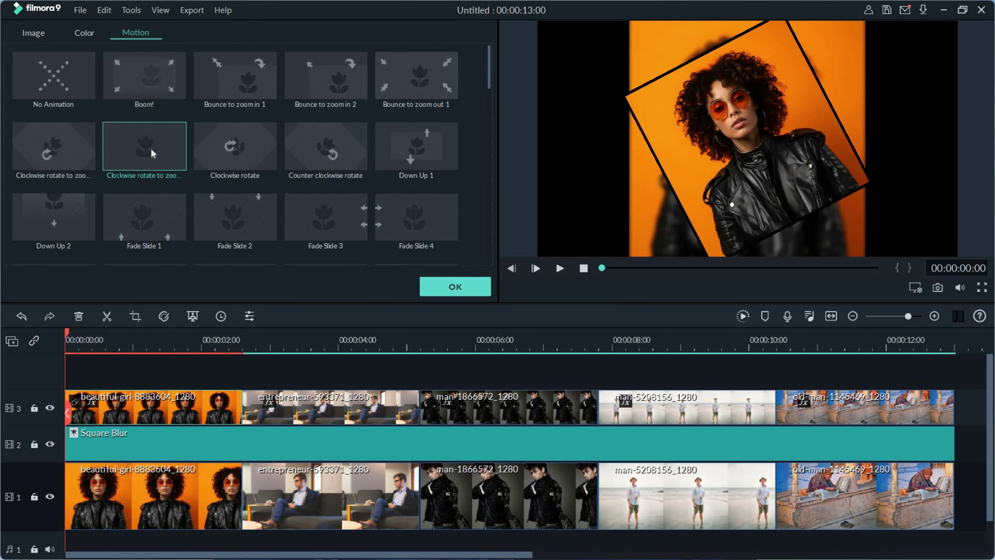
{"action": "double_click", "coordinate": [159, 216]}
{"action": "double_click", "coordinate": [237, 214]}
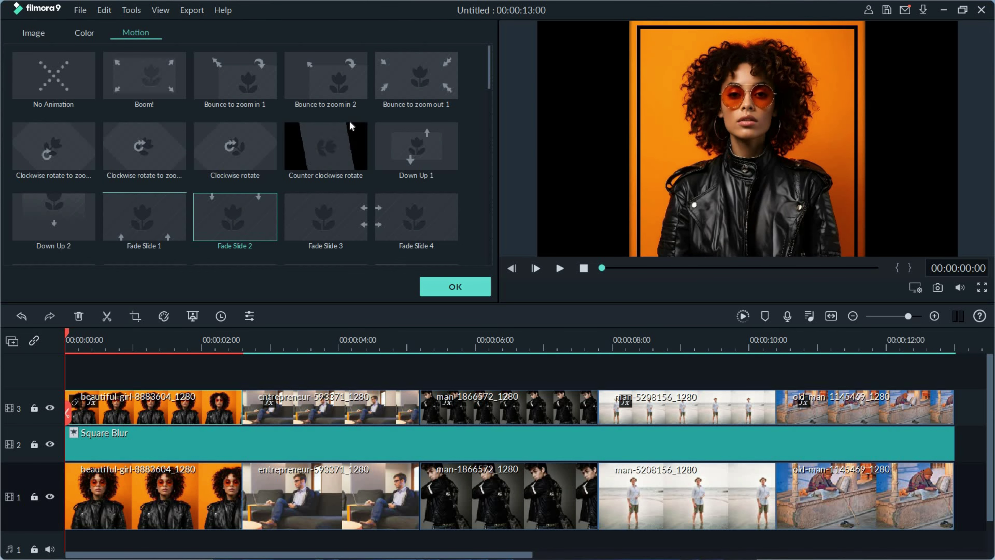
Step: Apply the Grow Shrink motion to the beautiful-girl clip on track 3 and accept it
{"action": "scroll", "coordinate": [315, 194], "scroll_direction": "down", "scroll_amount": 5}
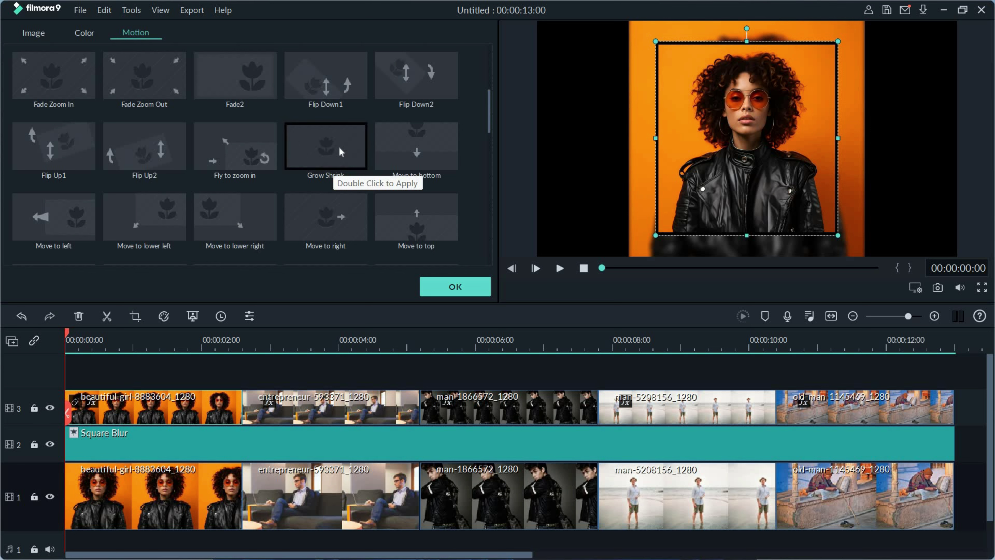
{"action": "double_click", "coordinate": [331, 155]}
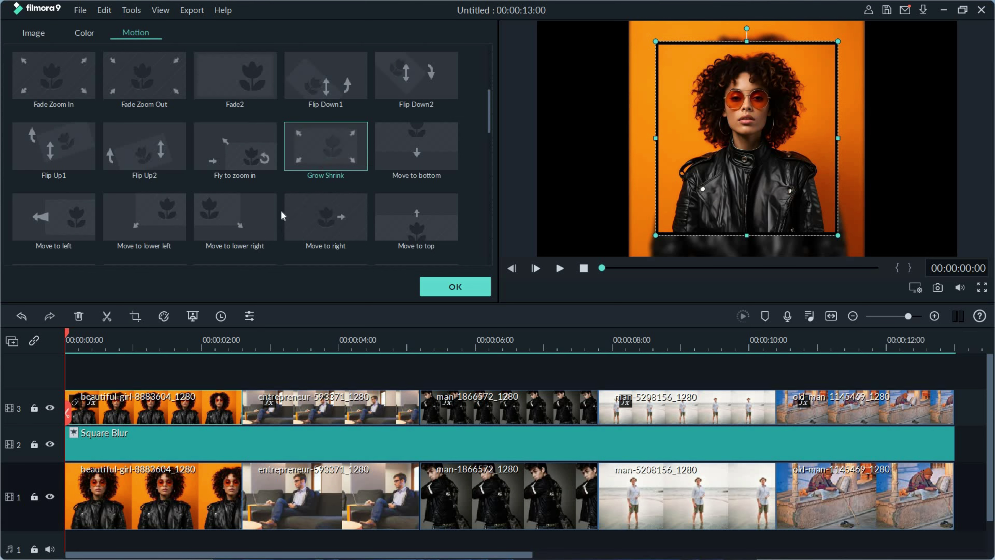
{"action": "left_click", "coordinate": [455, 287]}
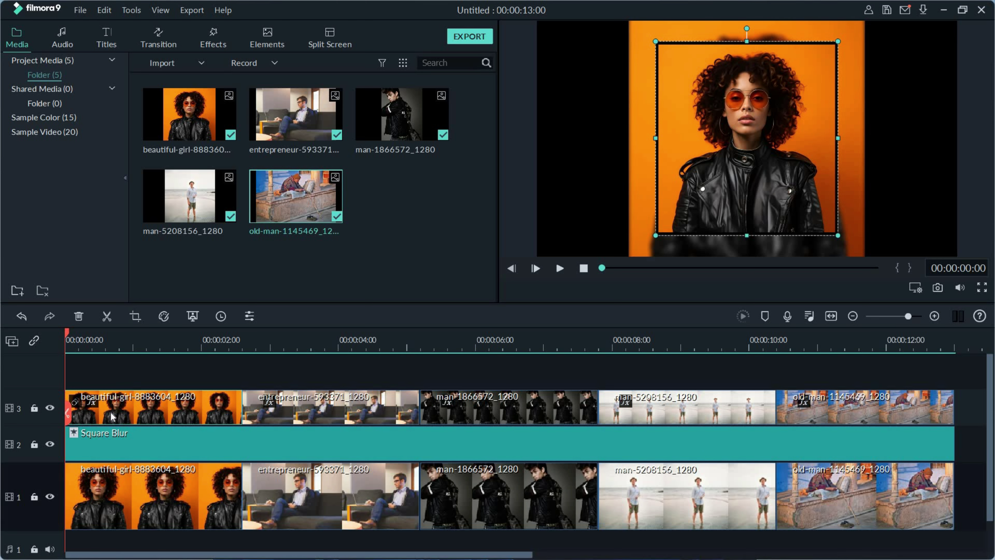
Step: Copy the effects of the beautiful-girl clip on track 3 and paste them onto the adjacent entrepreneur clip
{"action": "right_click", "coordinate": [135, 406]}
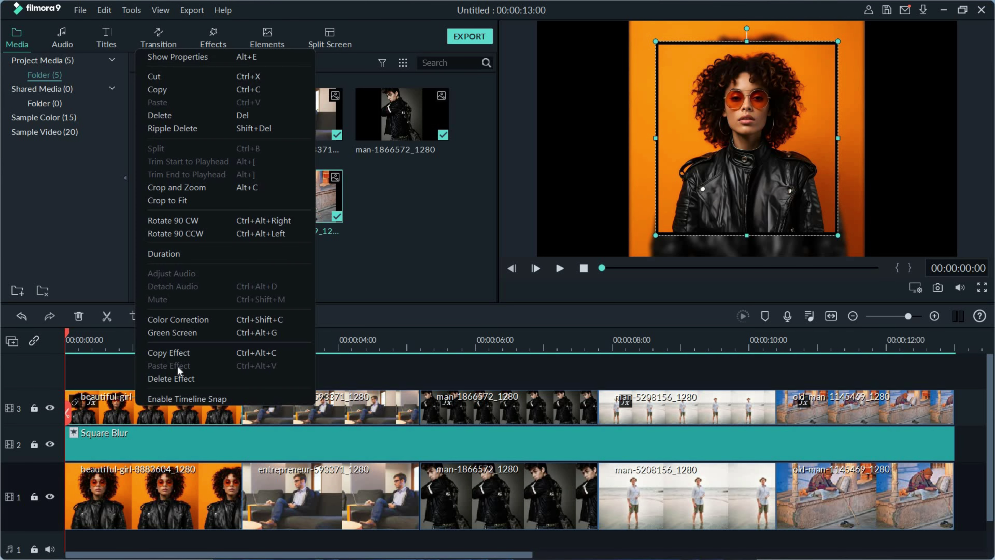
{"action": "left_click", "coordinate": [178, 354]}
{"action": "left_click", "coordinate": [324, 413]}
{"action": "right_click", "coordinate": [325, 409]}
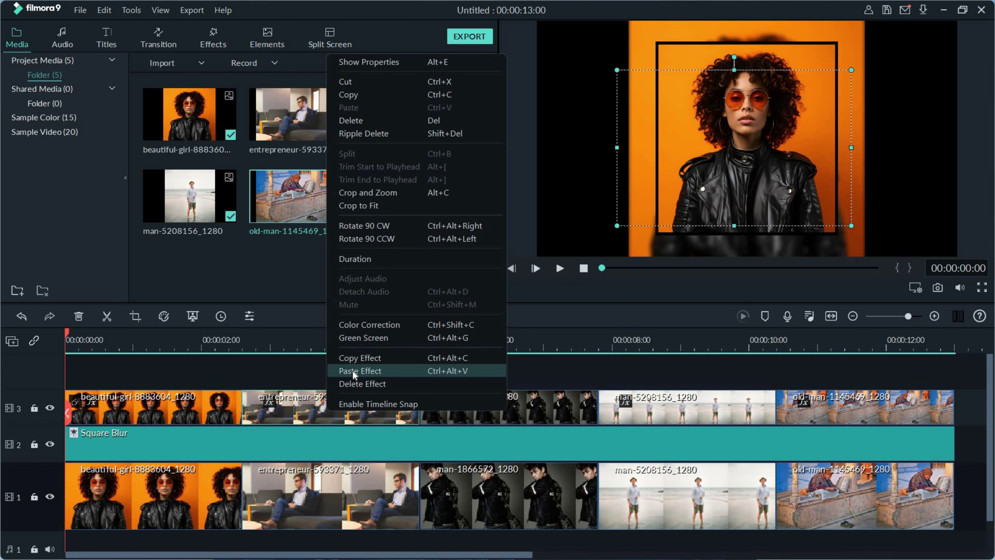
{"action": "left_click", "coordinate": [353, 371]}
Step: Paste the copied effects onto the man-1866572, man-5208156 and old-man clips on track 3
{"action": "left_click", "coordinate": [481, 405]}
{"action": "right_click", "coordinate": [480, 405]}
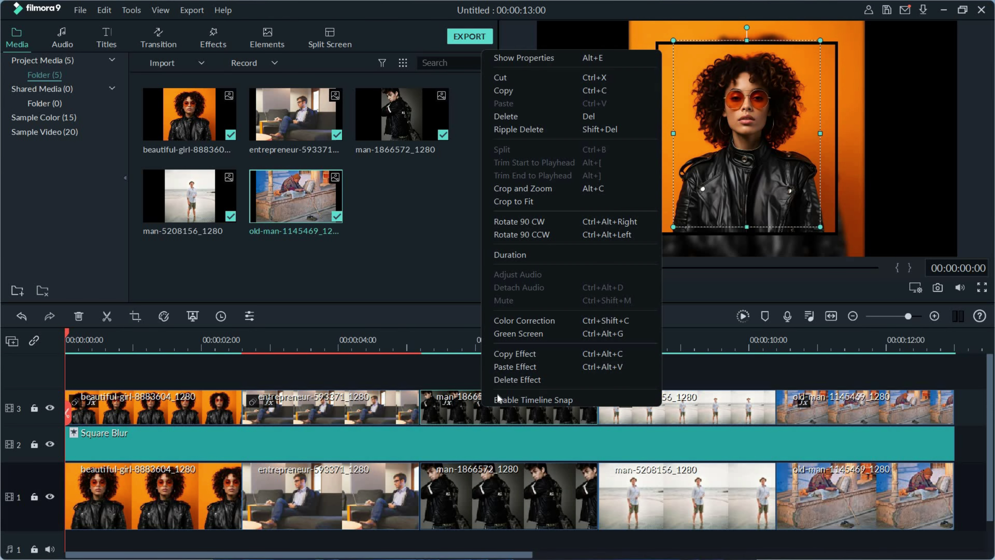
{"action": "left_click", "coordinate": [509, 367]}
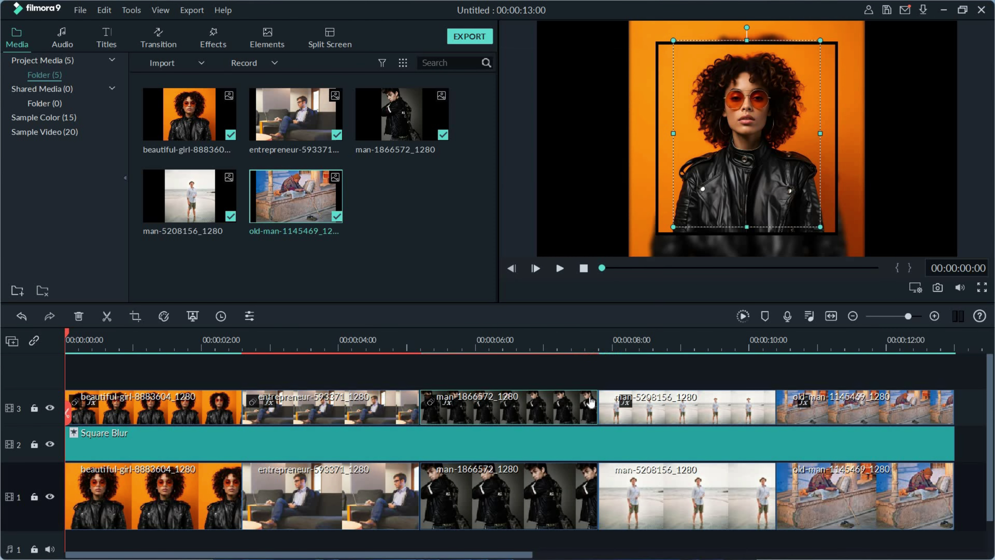
{"action": "left_click", "coordinate": [653, 409]}
{"action": "right_click", "coordinate": [652, 409]}
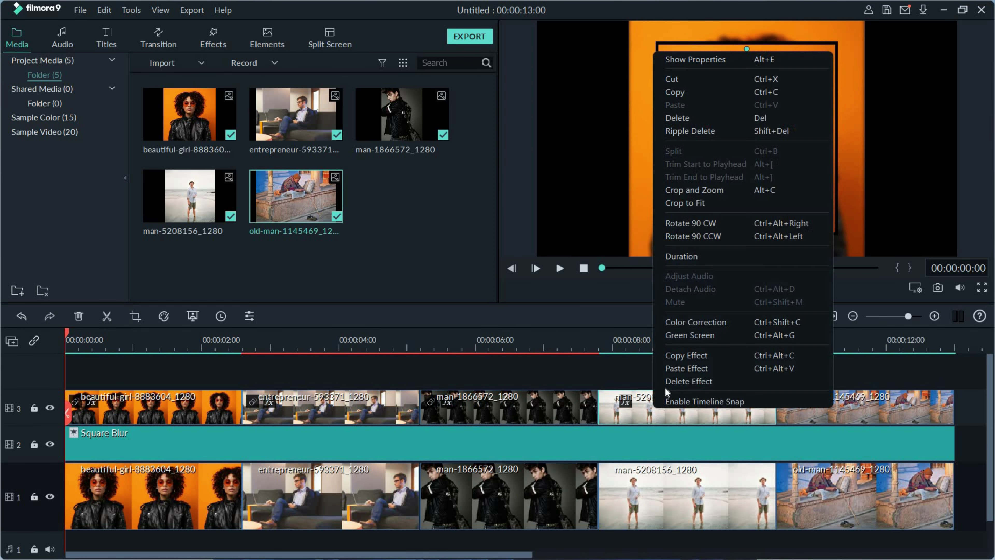
{"action": "left_click", "coordinate": [674, 368]}
{"action": "left_click", "coordinate": [843, 409]}
{"action": "right_click", "coordinate": [843, 409]}
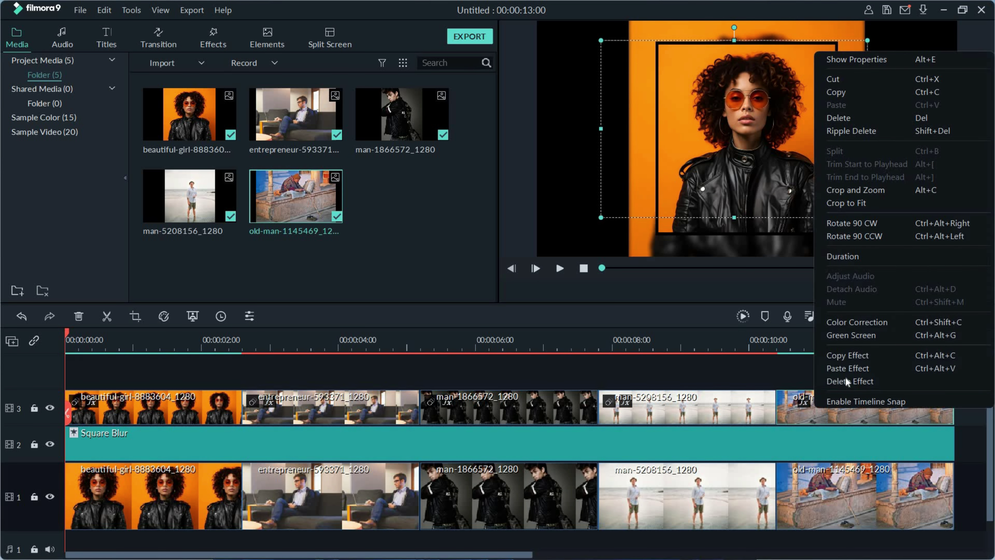
{"action": "left_click", "coordinate": [845, 368]}
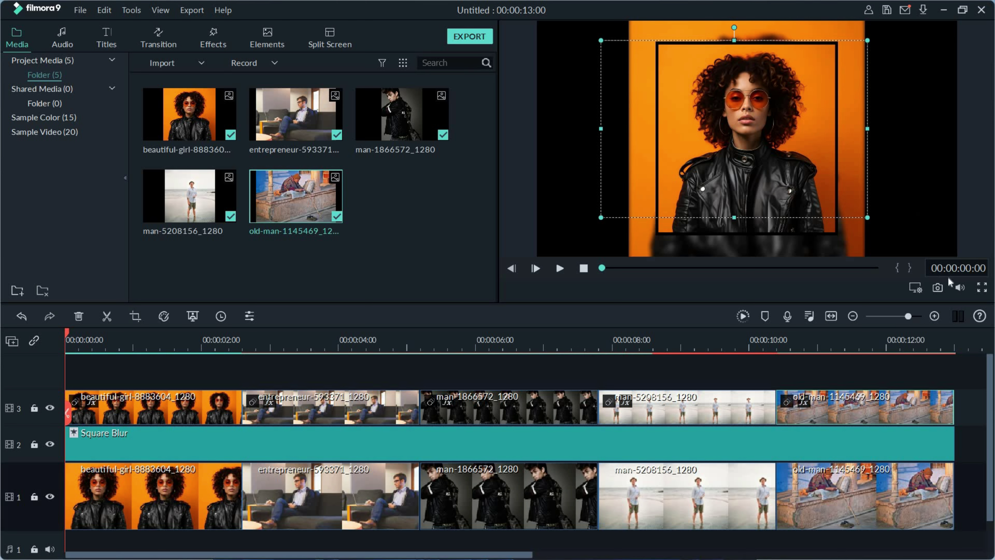
Step: Play the whole slideshow in full screen, then return to the normal view and move the playhead back near the start
{"action": "left_click", "coordinate": [981, 288]}
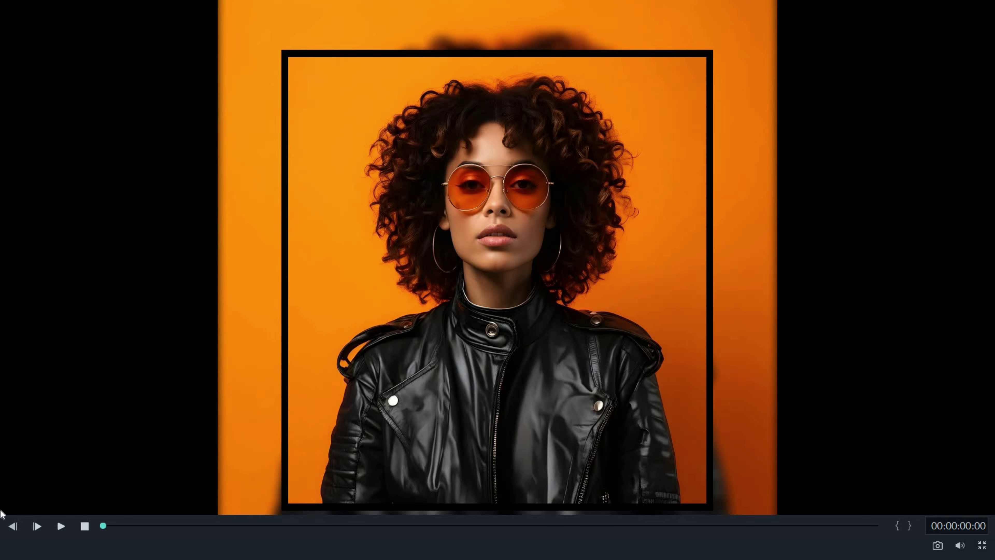
{"action": "left_click", "coordinate": [61, 526]}
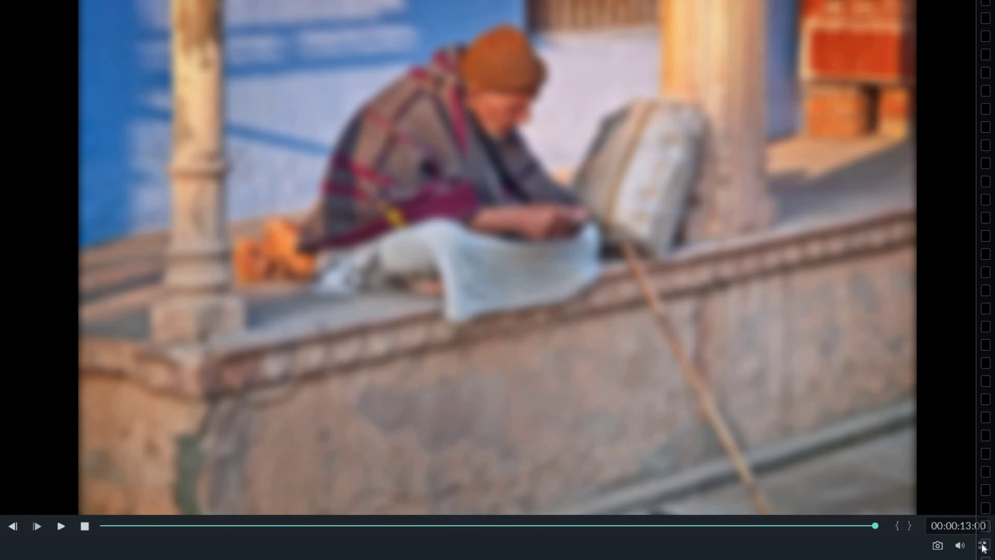
{"action": "left_click", "coordinate": [981, 548]}
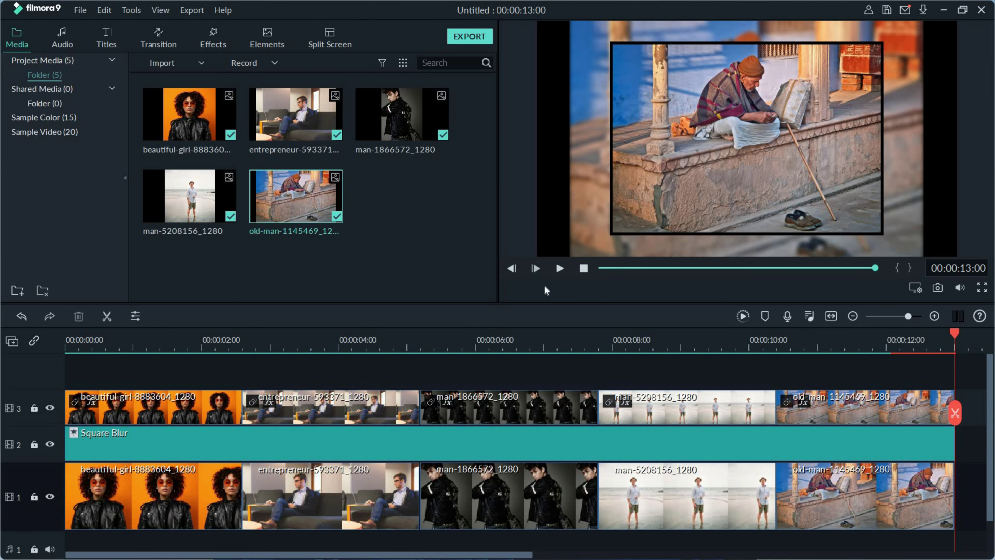
{"action": "left_click", "coordinate": [616, 268]}
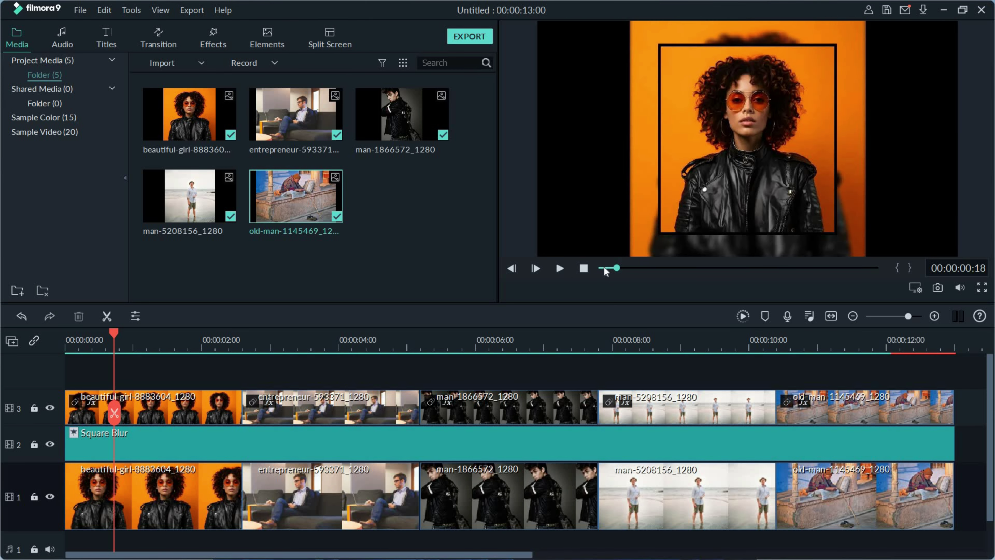